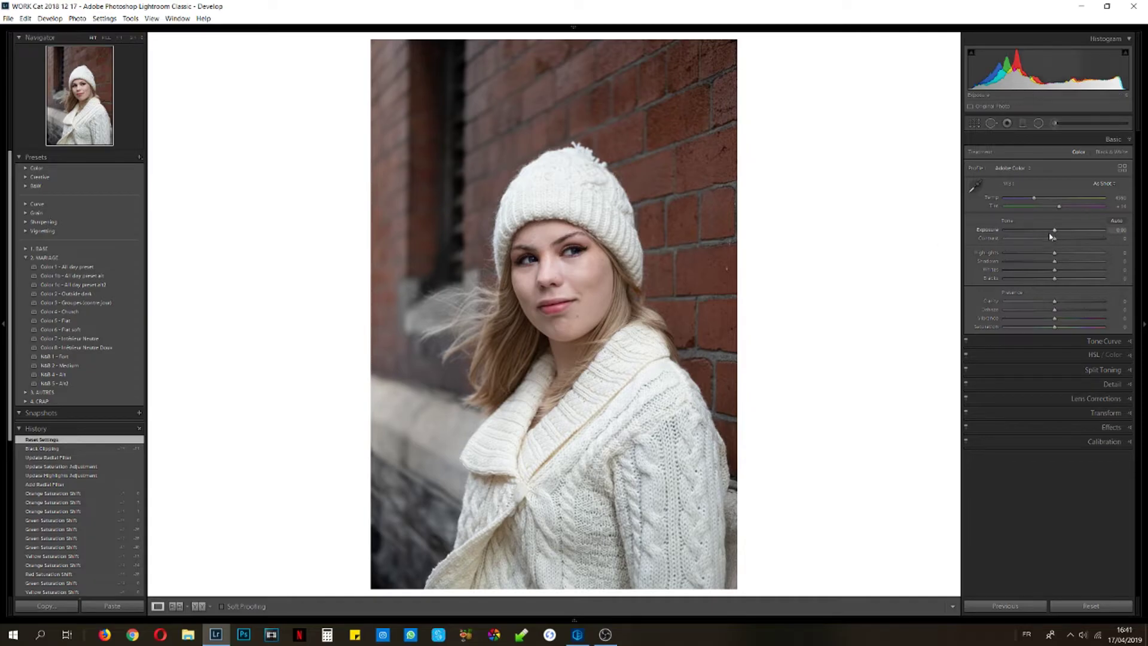
In the Basic panel, raise Contrast and Shadows, lower Highlights, Blacks and Vibrance, and warm Temp slightly.
drag(1056, 236, 1066, 238)
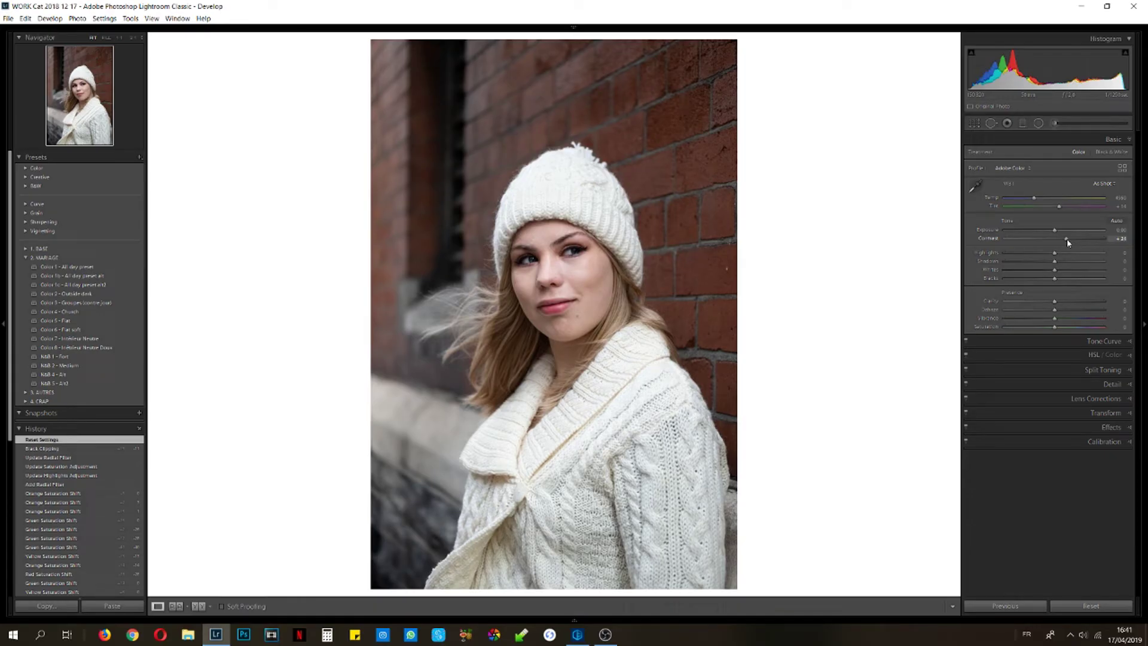
drag(1055, 253, 1030, 253)
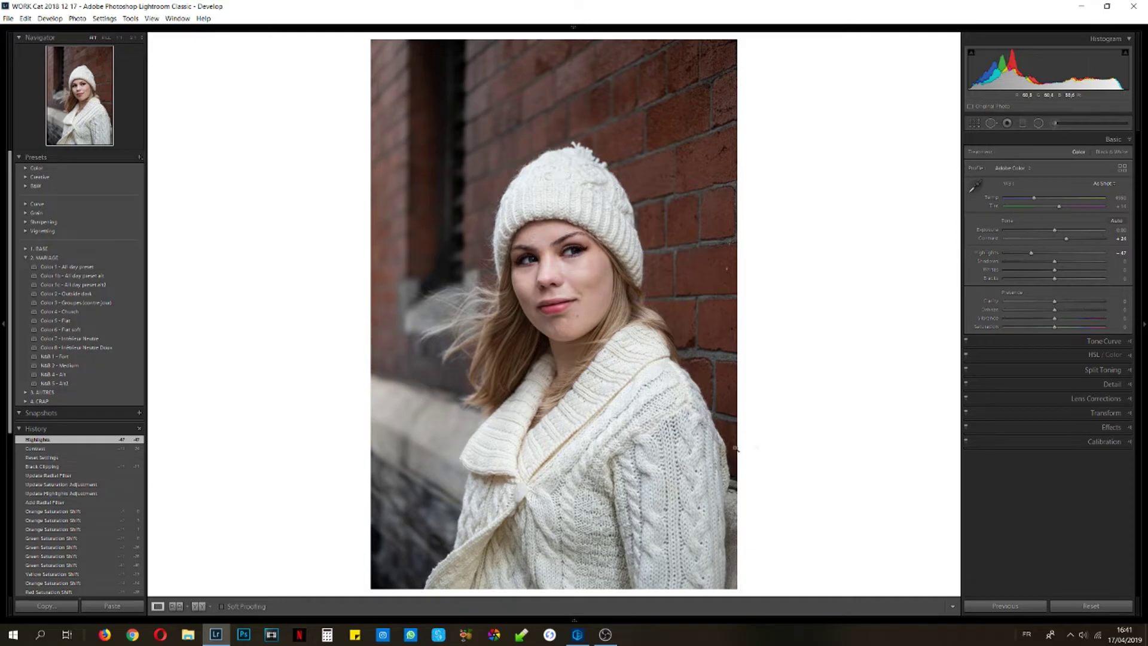
drag(1054, 263, 1061, 261)
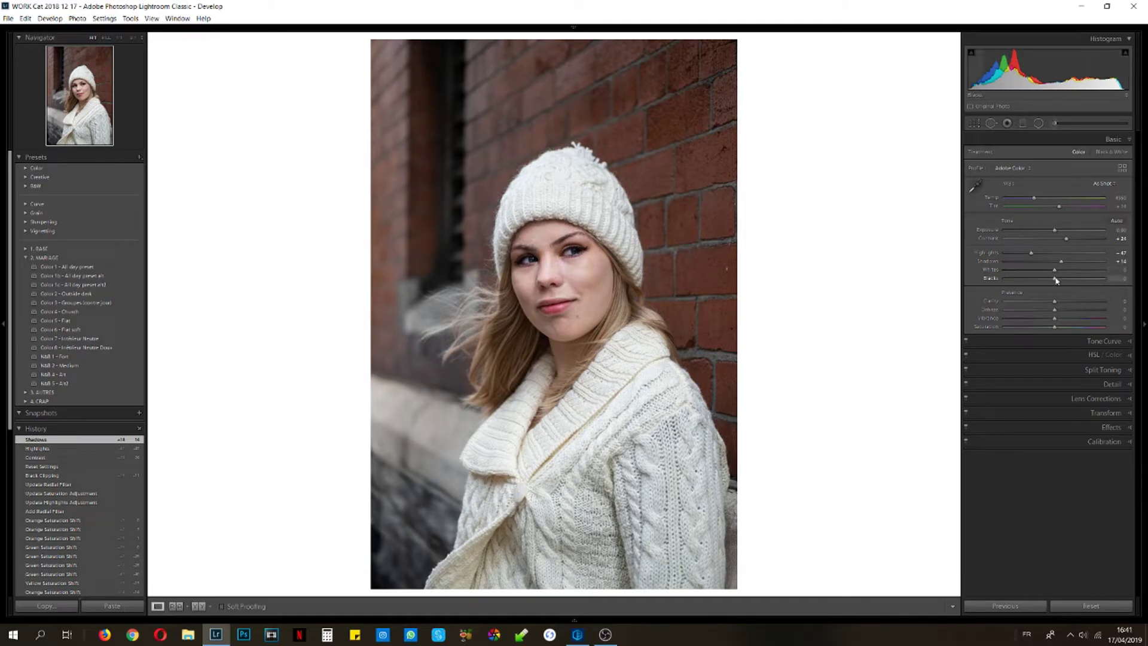
drag(1056, 281, 1043, 279)
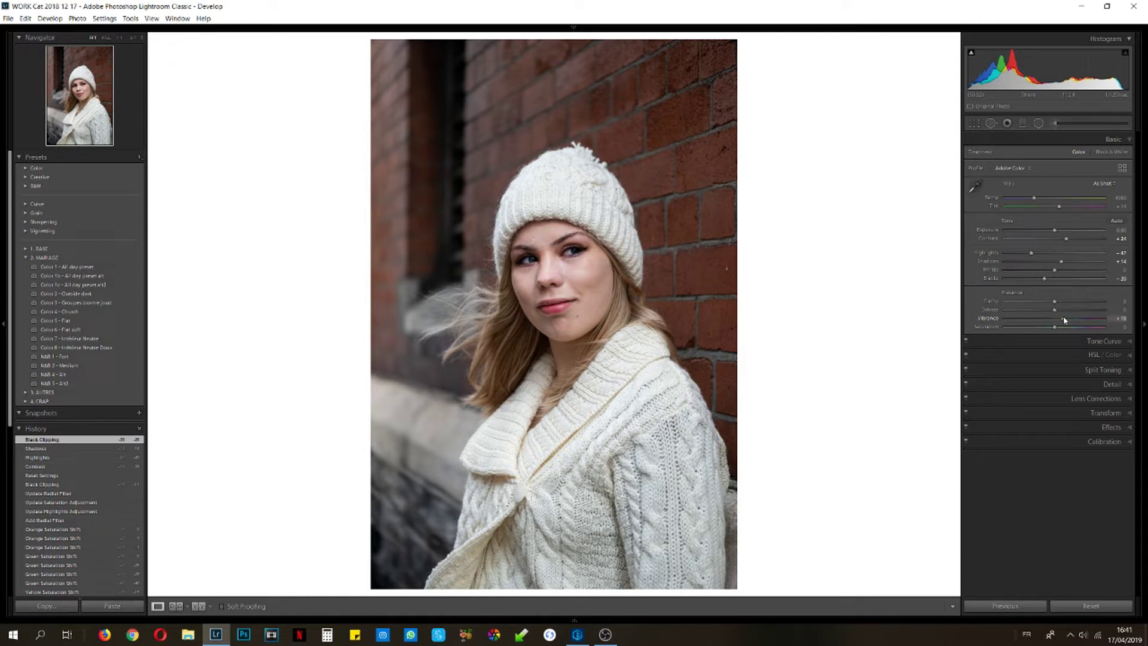
drag(1063, 319, 1062, 317)
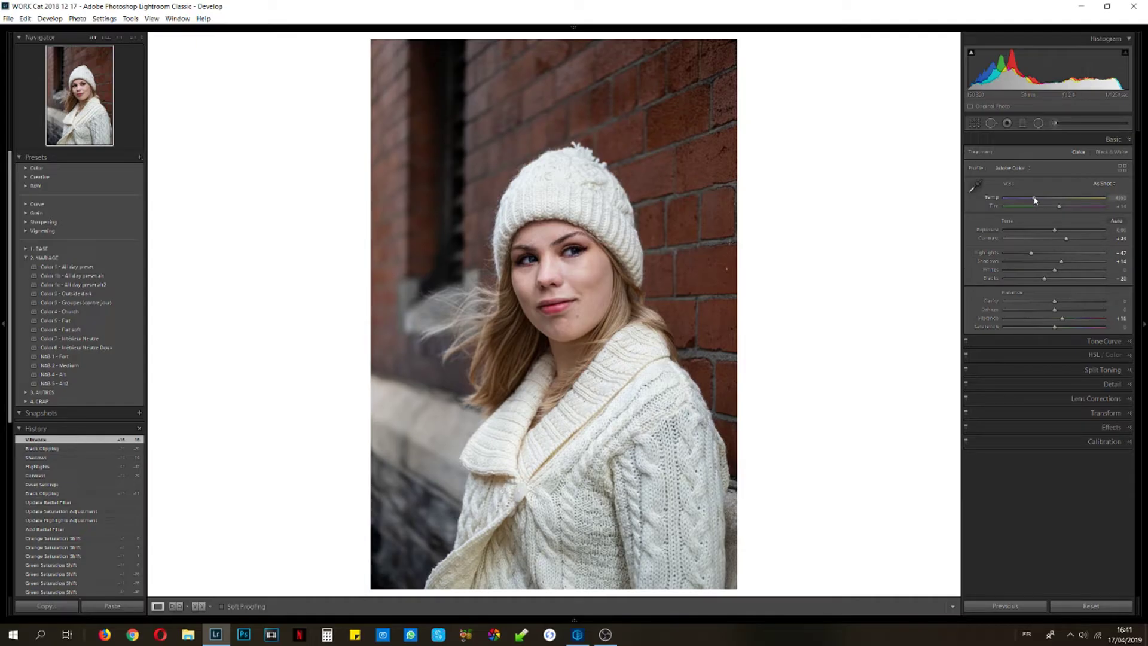
drag(1035, 200, 1036, 201)
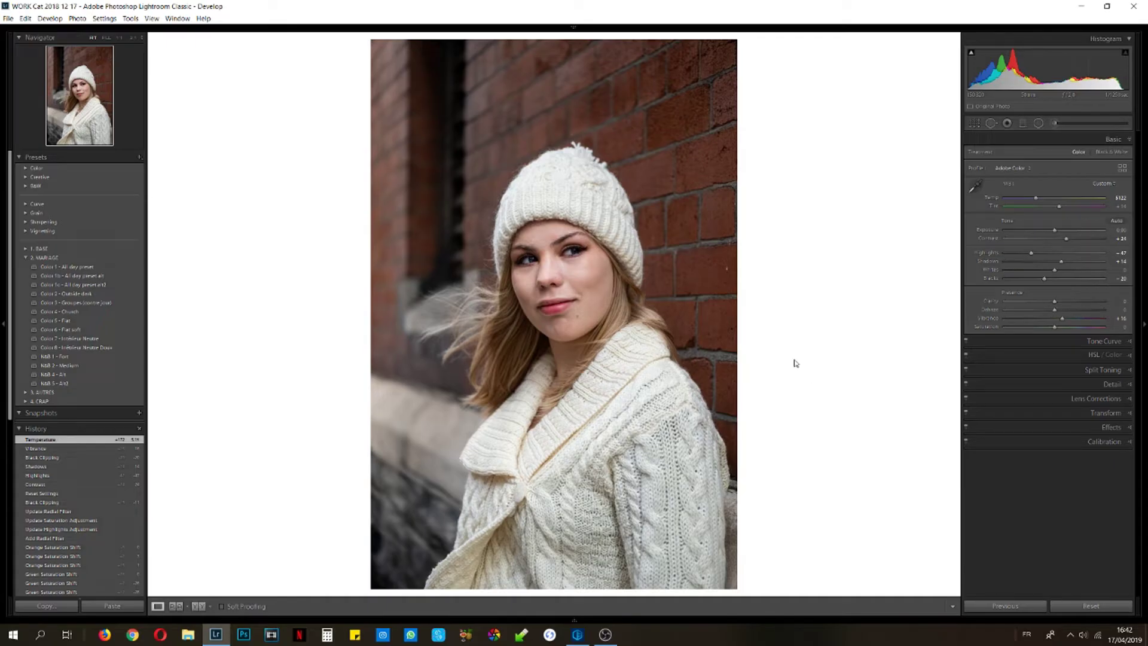
Lower the Red, Orange and Yellow saturation sliders in the HSL/Color panel.
click(1053, 357)
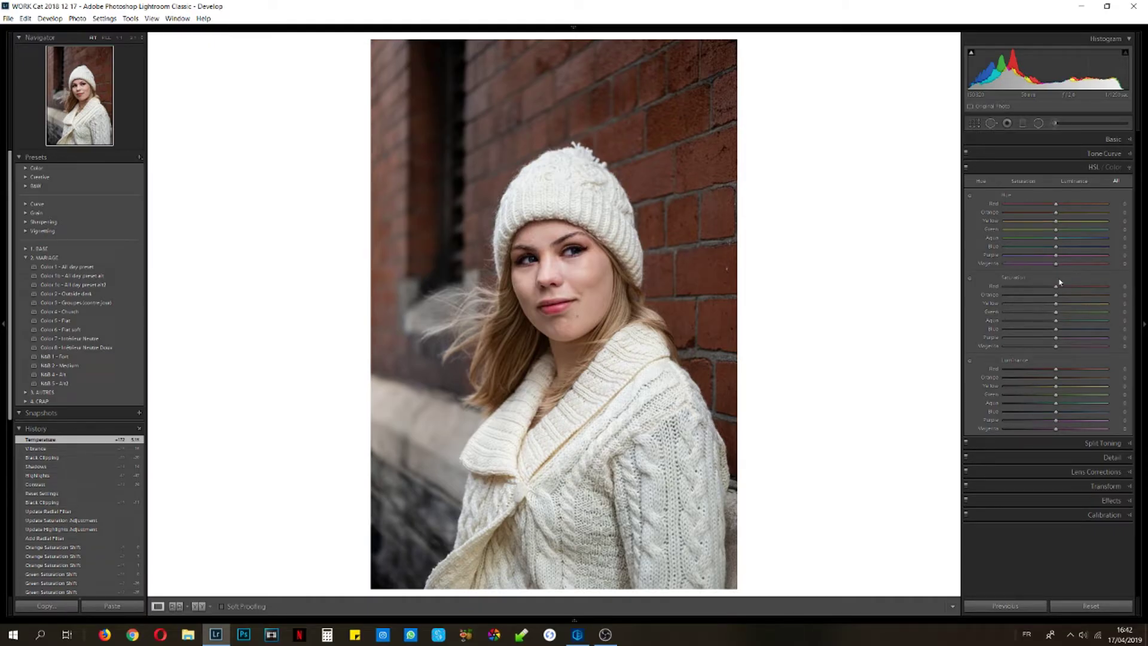
drag(1048, 291, 1043, 291)
drag(1044, 291, 1047, 303)
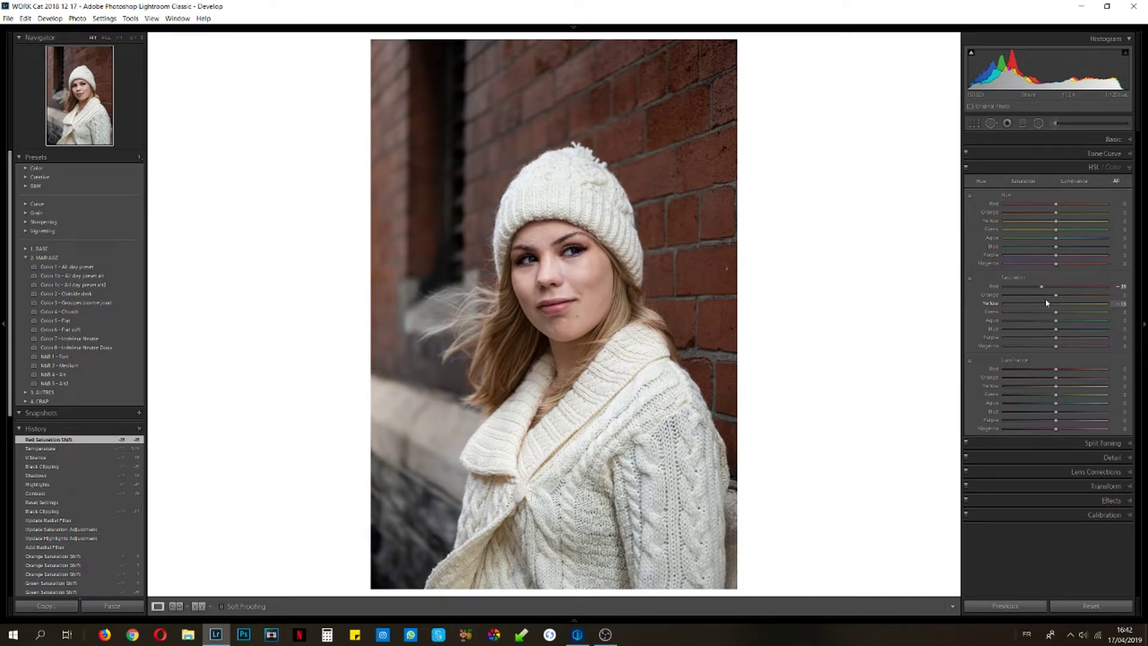
drag(1048, 303, 1045, 296)
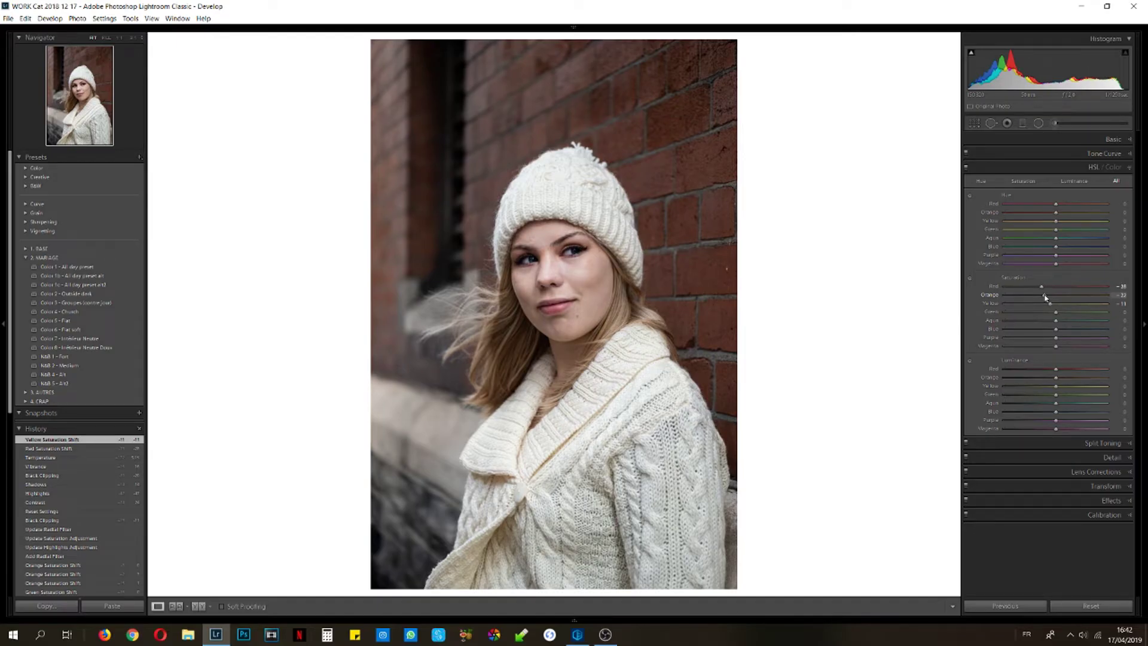
drag(1045, 298, 1057, 302)
Place a radial filter over the face, reset its Exposure and Highlights, and set Saturation 26.
click(1113, 141)
click(1039, 122)
drag(512, 174, 678, 350)
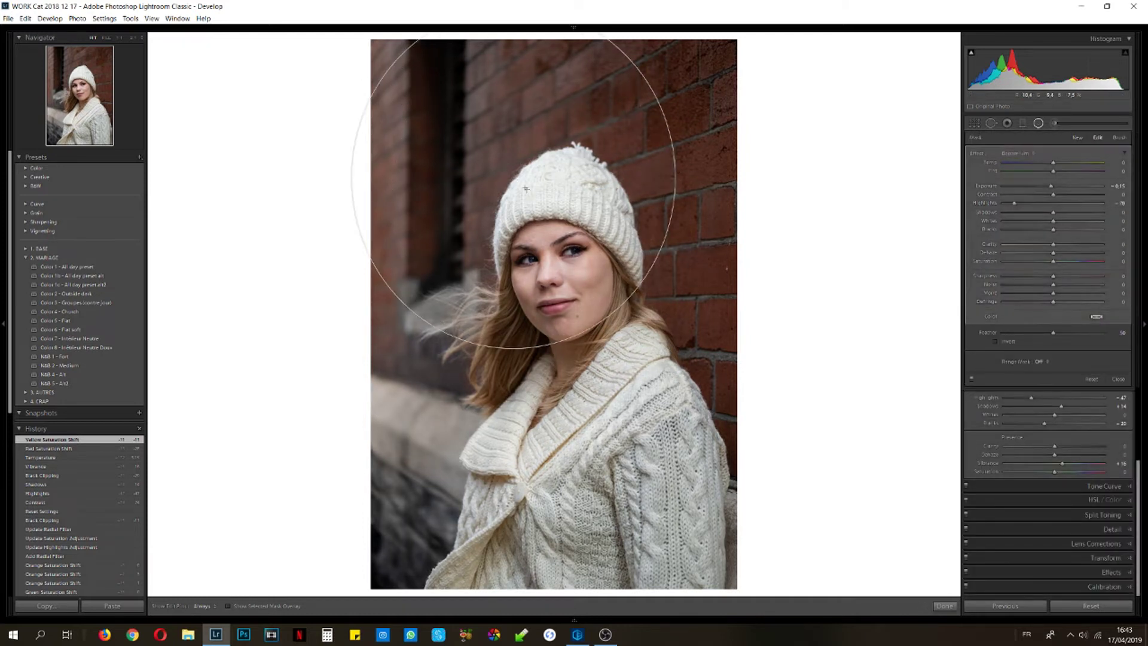
drag(527, 189, 554, 264)
click(1052, 187)
double_click(1014, 203)
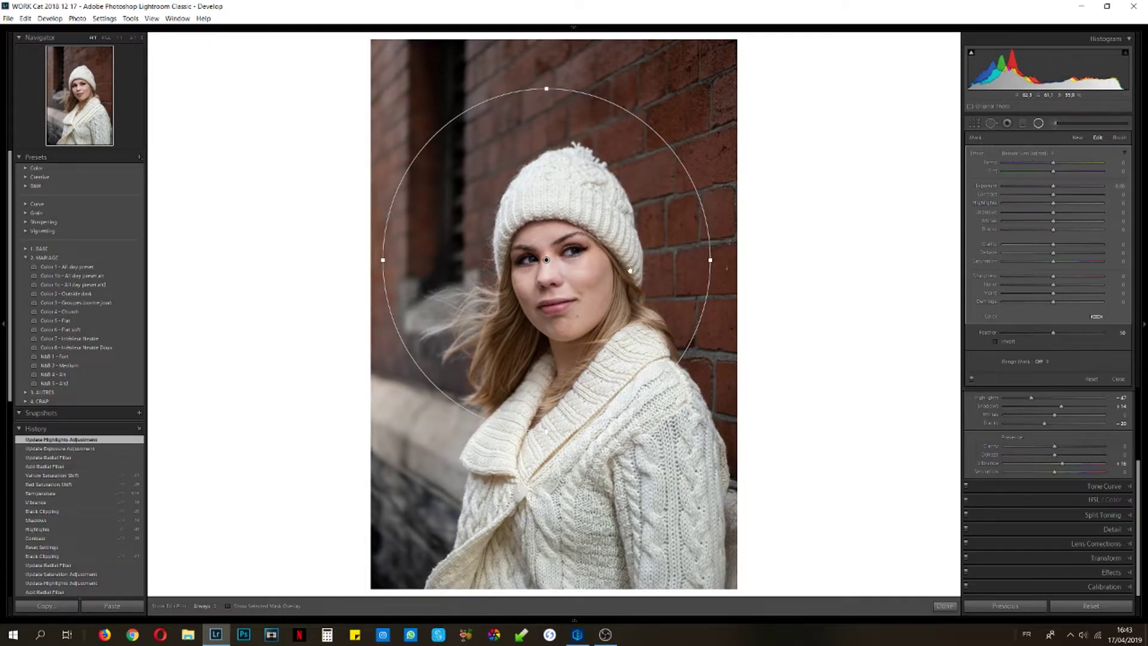
drag(630, 271, 642, 276)
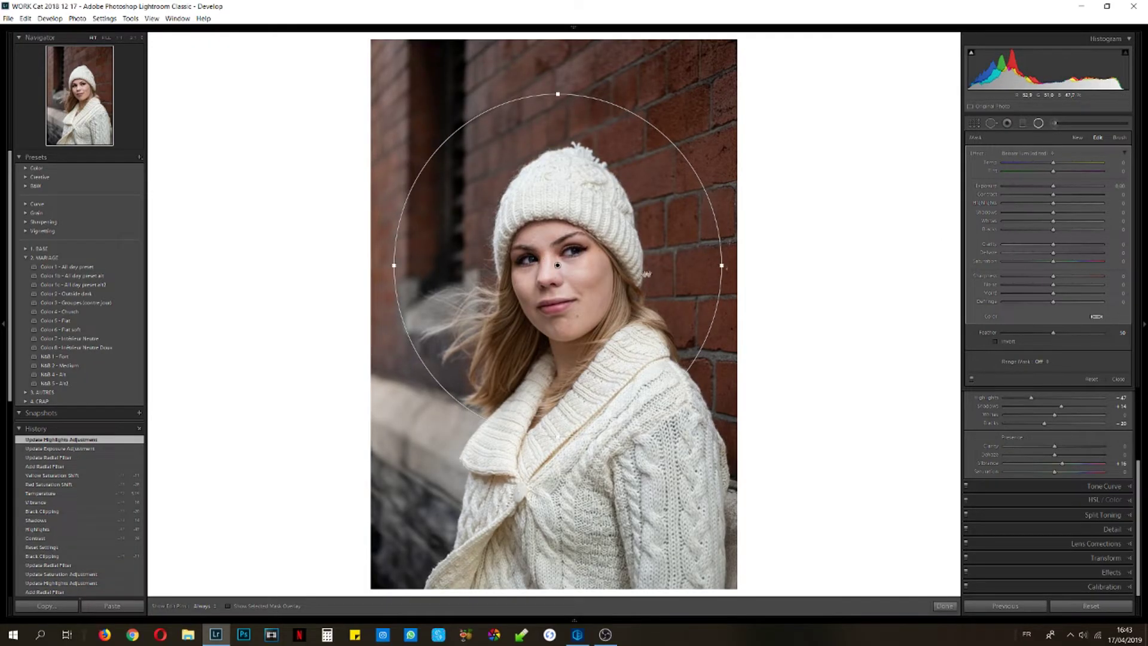
click(1065, 261)
drag(1065, 263, 1067, 263)
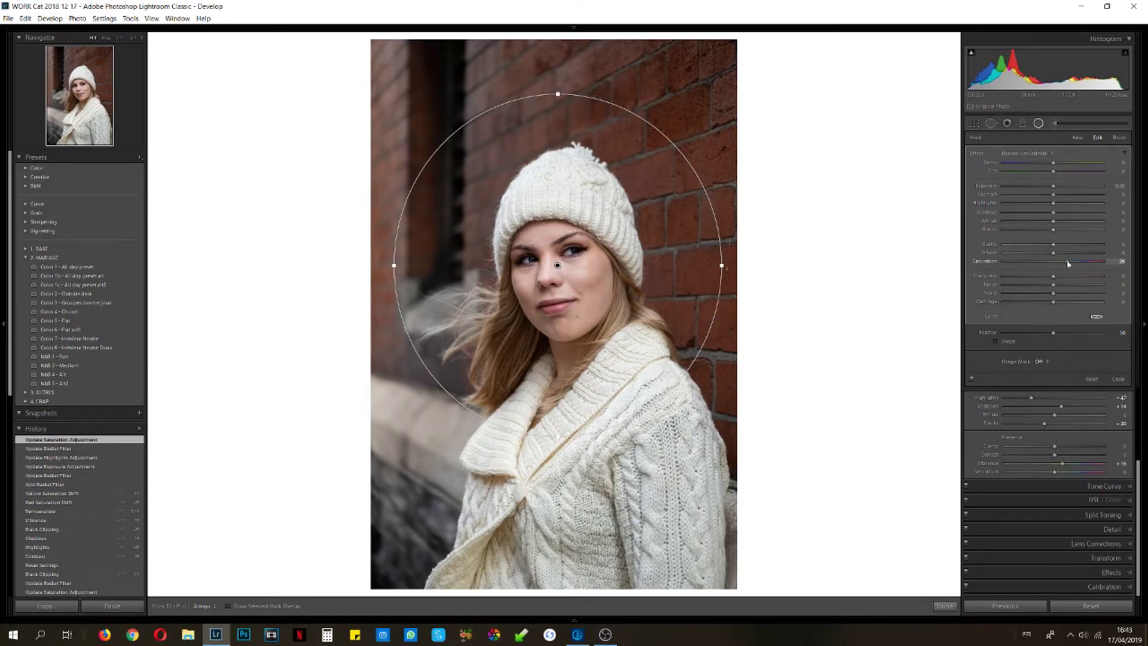
click(945, 606)
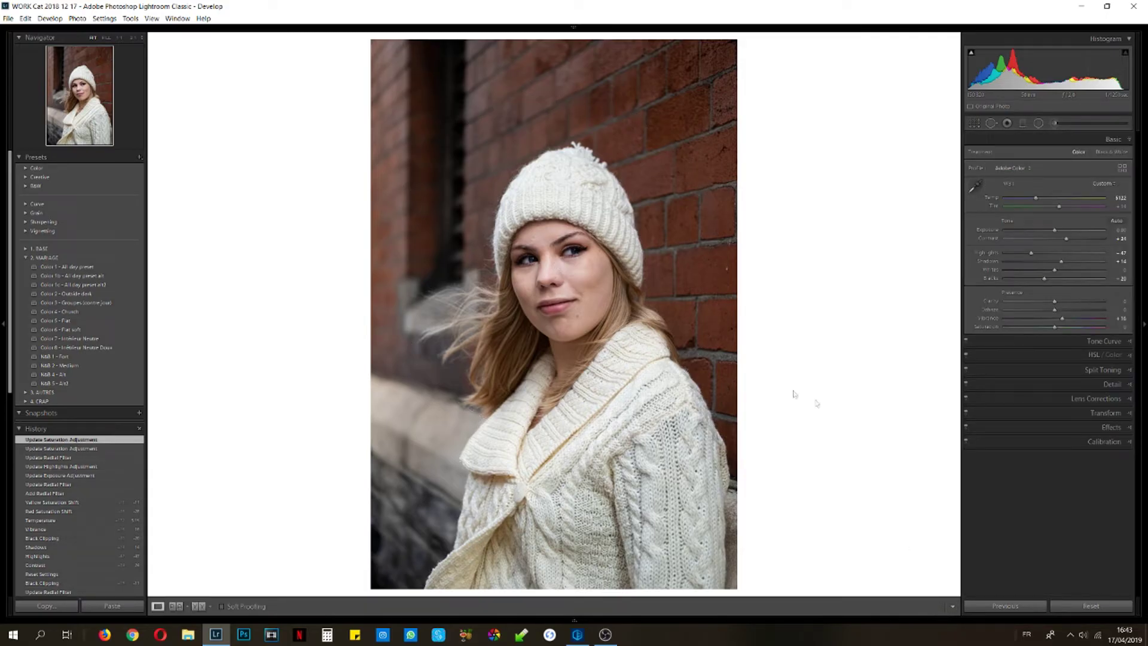
Set global Exposure to +0.36, zoom in on the face, and load a reset Adjustment Brush.
drag(1053, 229, 1055, 230)
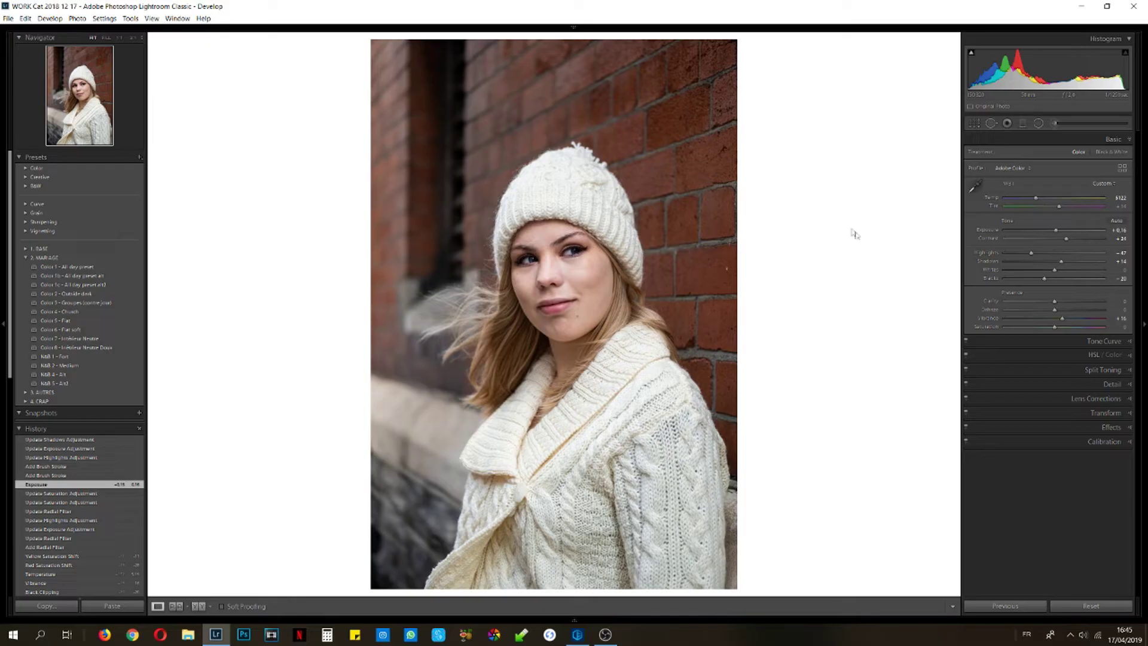
click(577, 258)
drag(577, 227, 702, 317)
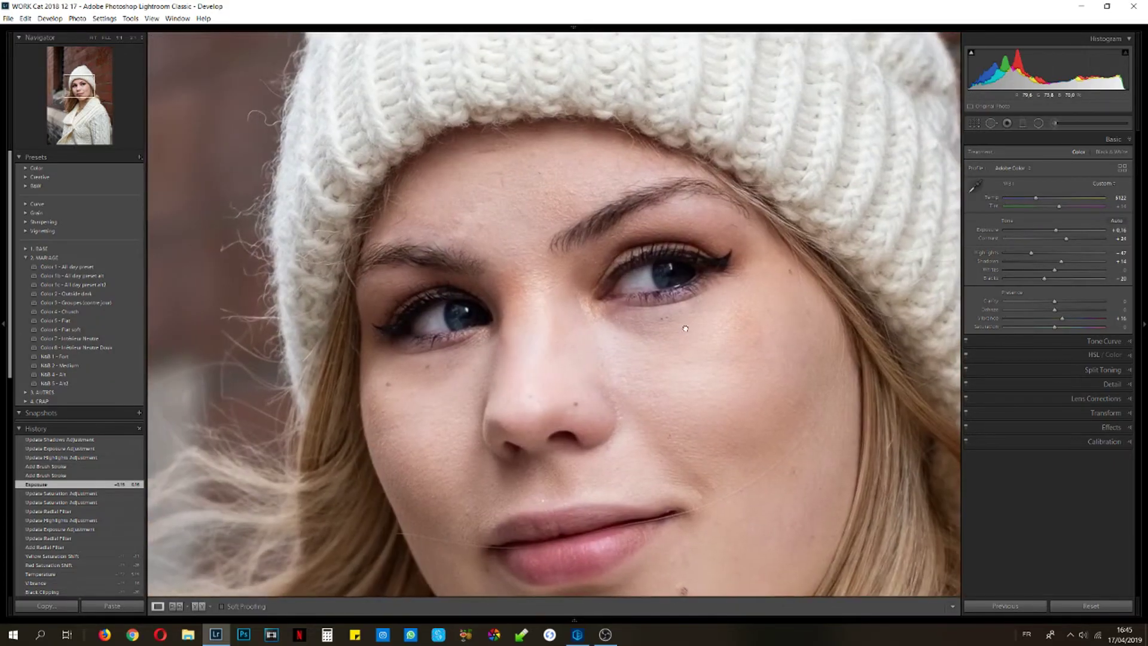
click(1054, 122)
double_click(1052, 186)
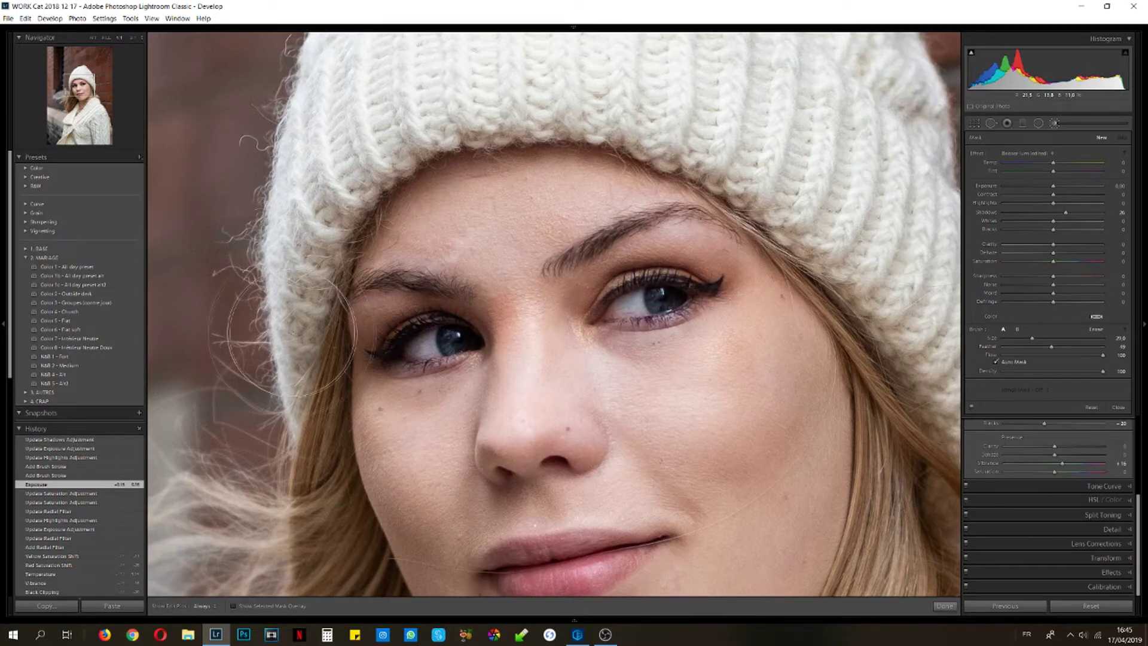
Paint two Shadows +26 brush strokes around the eyes, then zoom in close on one eye.
drag(293, 337, 382, 352)
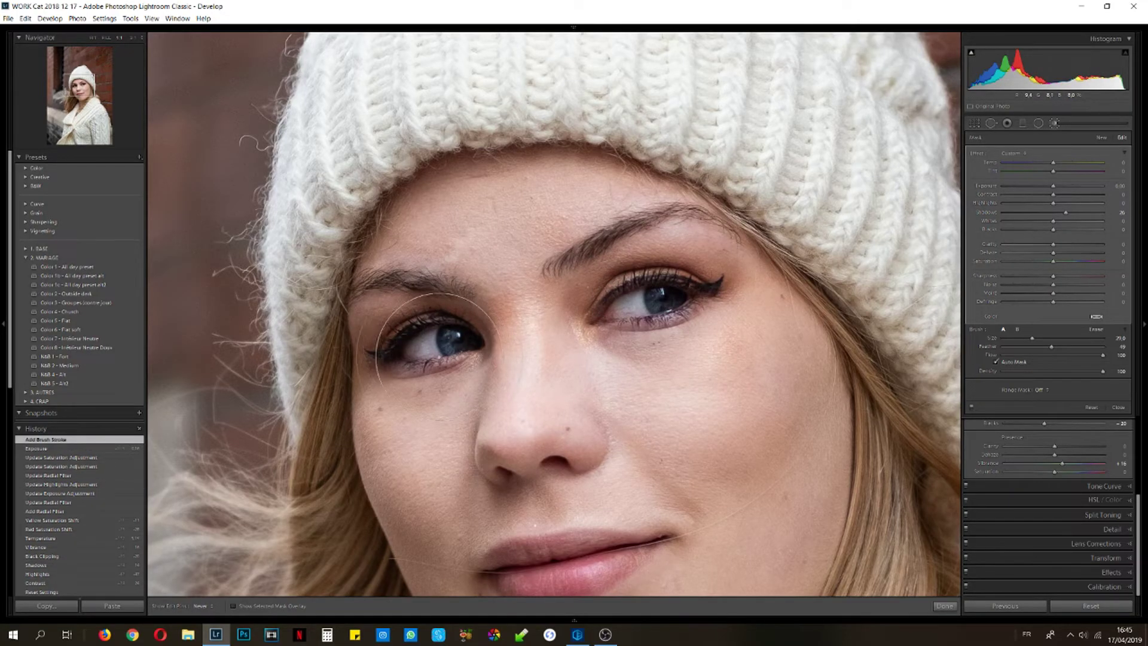
drag(599, 313, 704, 296)
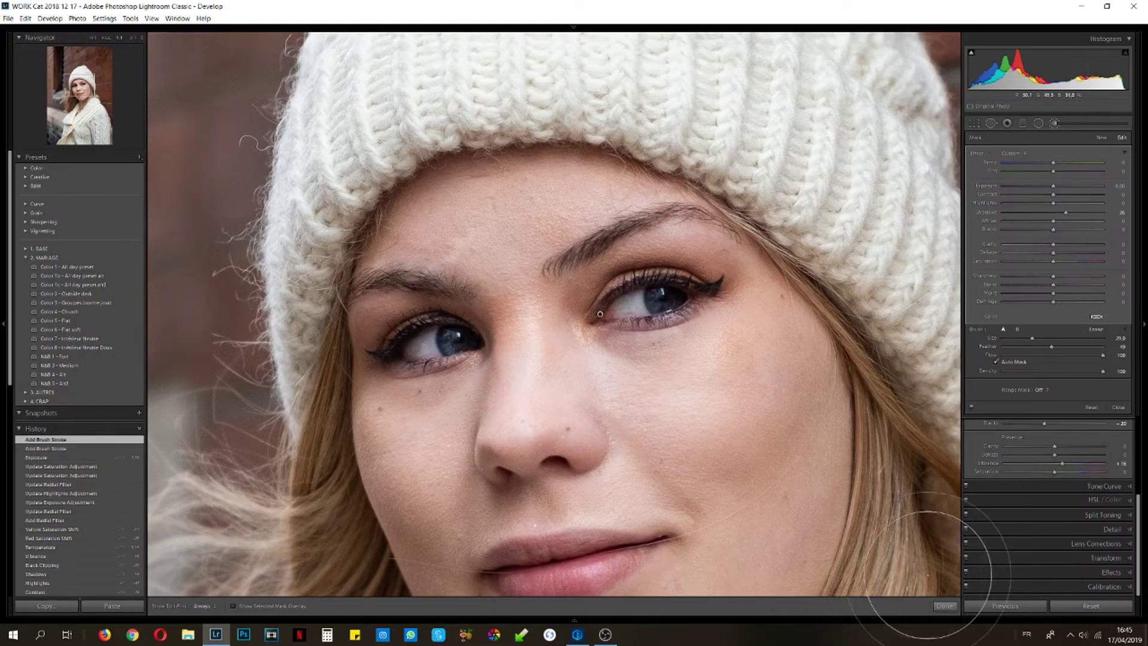
click(944, 605)
click(643, 358)
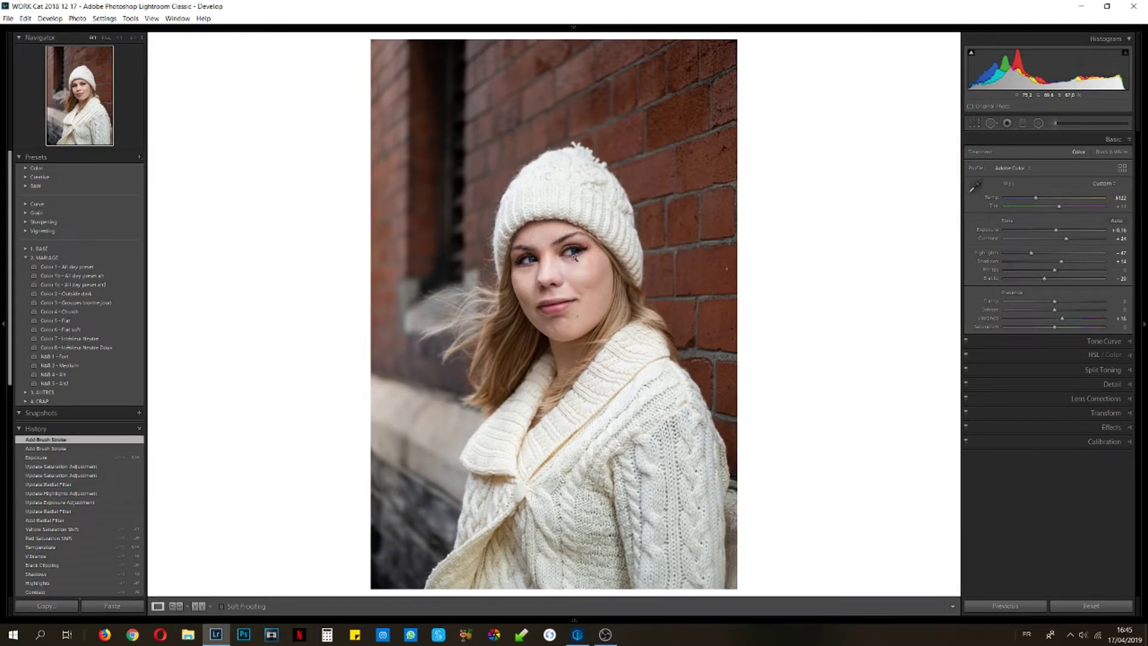
click(572, 251)
drag(572, 251, 634, 312)
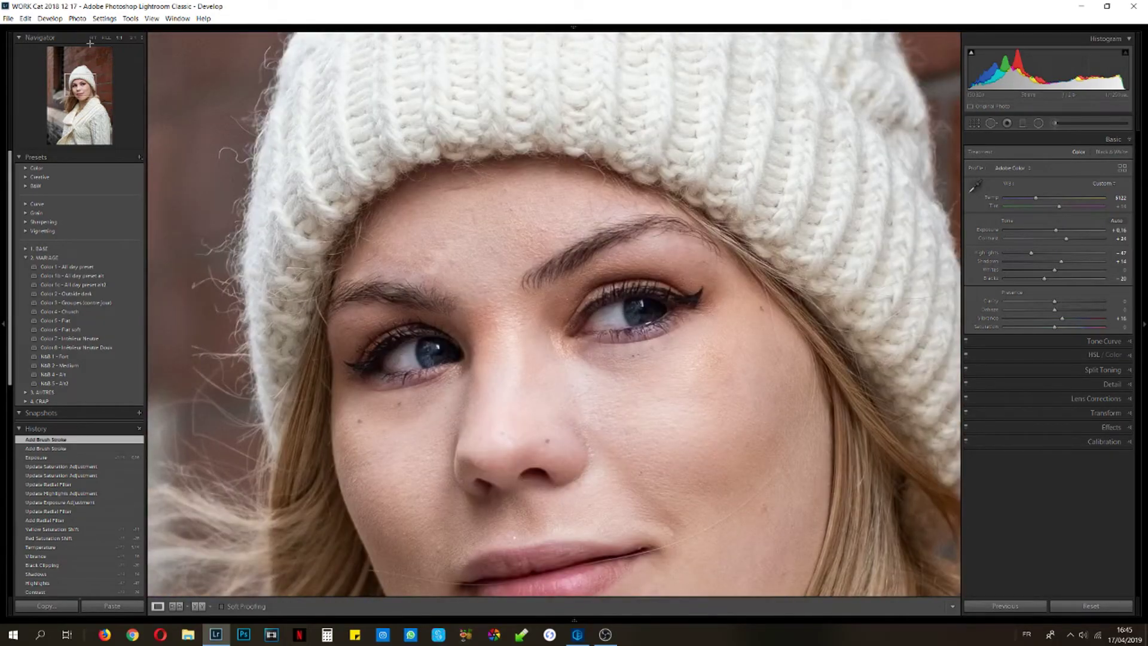
click(134, 39)
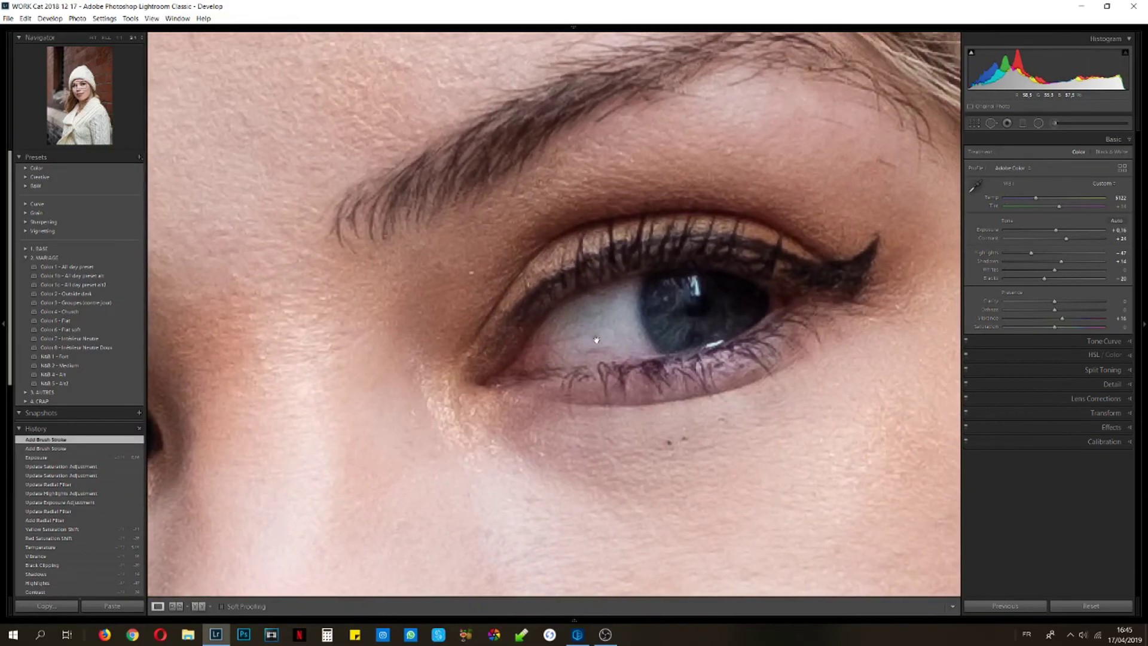
Paint a size-8 brush mask over each iris, checking coverage with the mask overlay.
click(1054, 123)
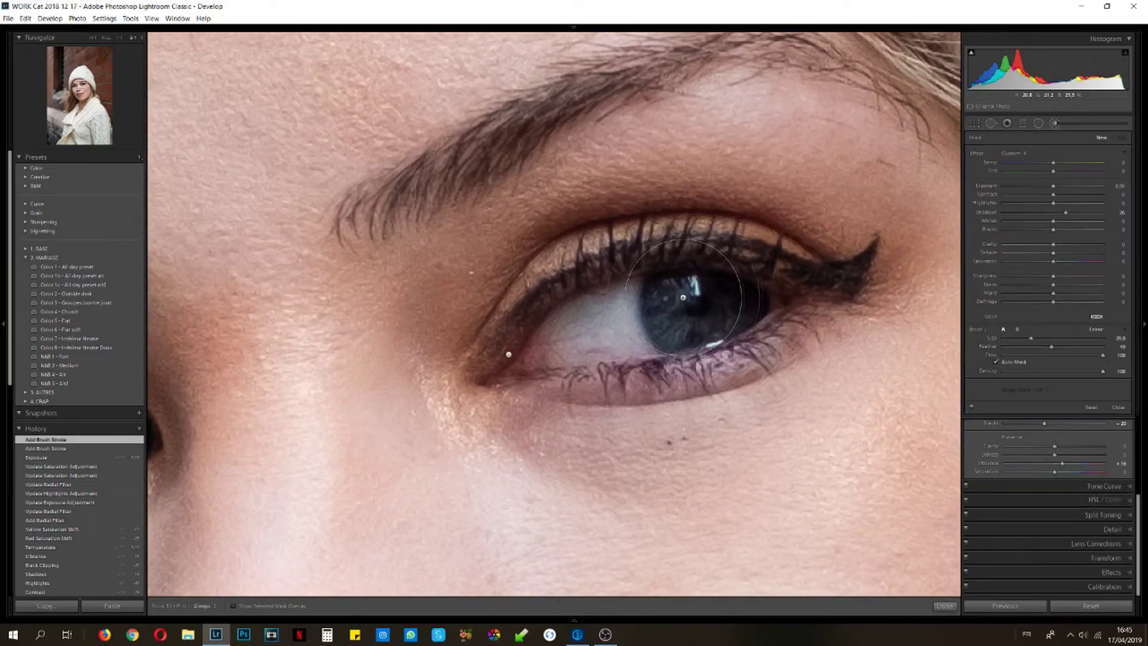
scroll(682, 301, down, 5)
mouse_move(673, 293)
mouse_down()
mouse_move(679, 332)
mouse_move(743, 302)
mouse_move(673, 295)
mouse_up()
click(233, 606)
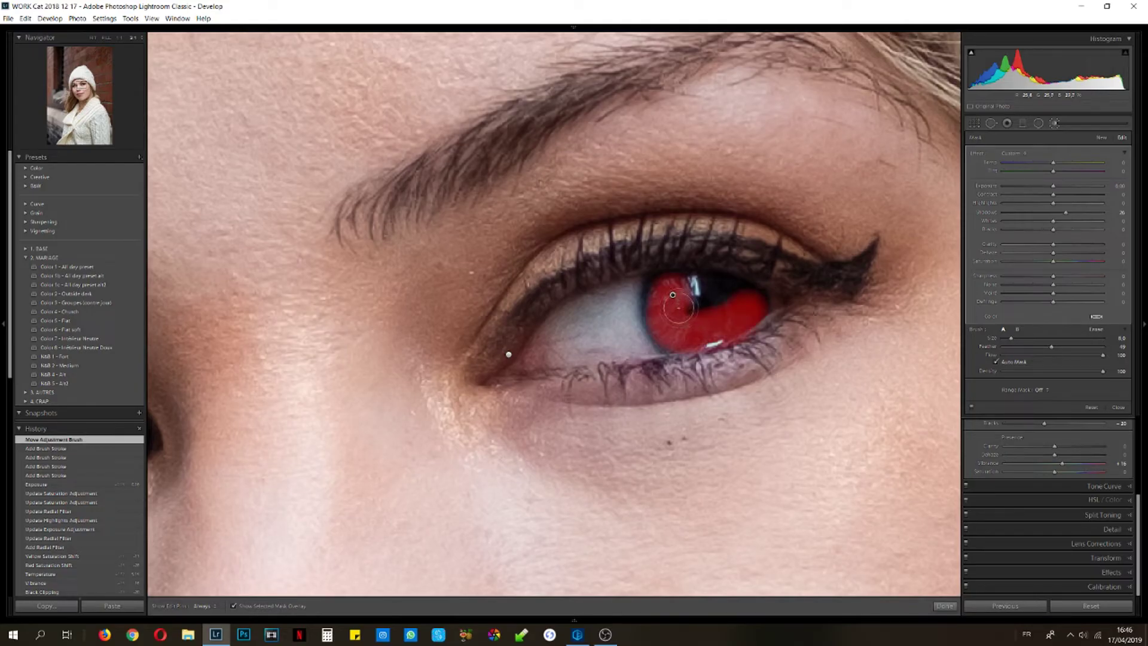
mouse_move(728, 288)
mouse_down()
mouse_move(732, 299)
mouse_move(693, 292)
mouse_move(675, 332)
mouse_up()
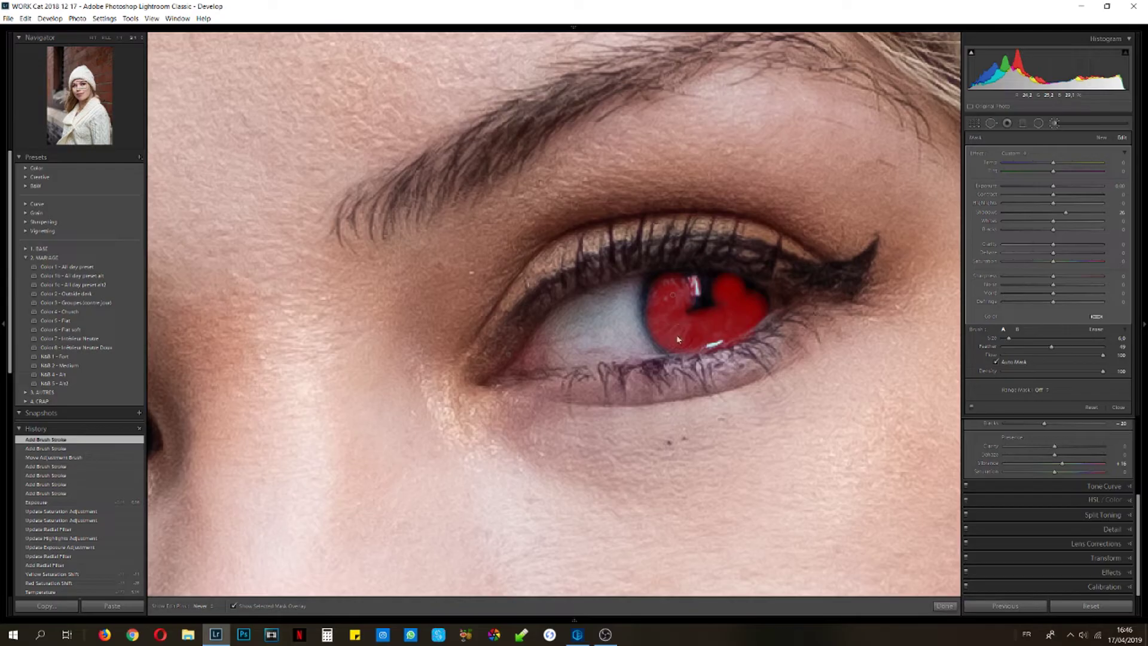
click(76, 84)
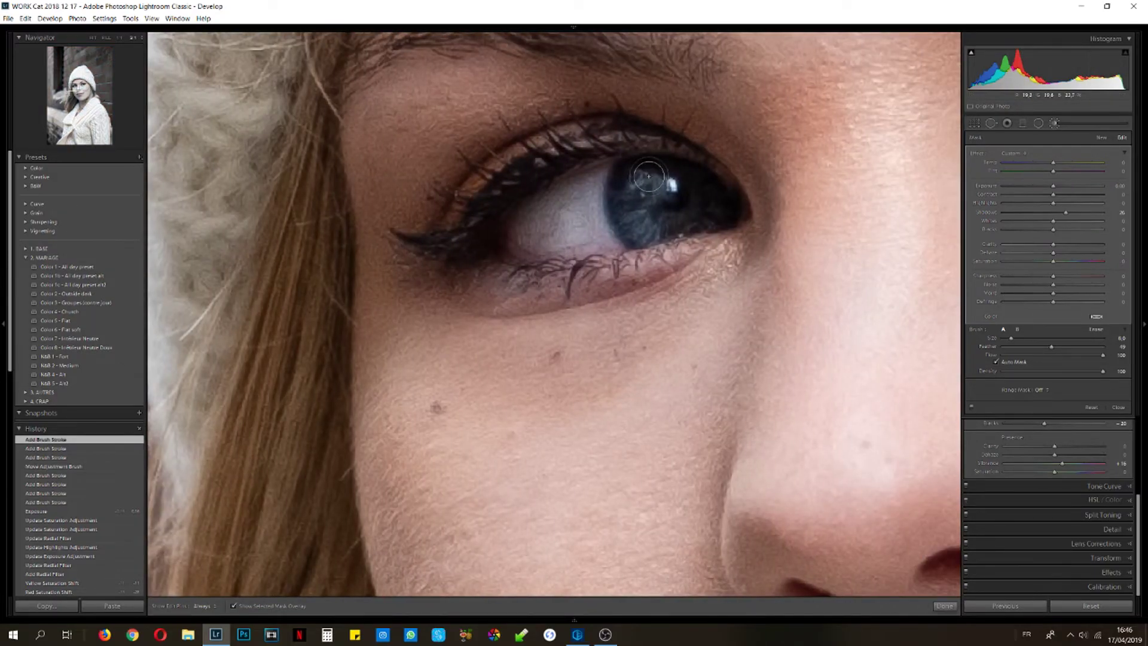
mouse_move(643, 170)
mouse_down()
mouse_move(634, 207)
mouse_move(702, 196)
mouse_move(696, 206)
mouse_up()
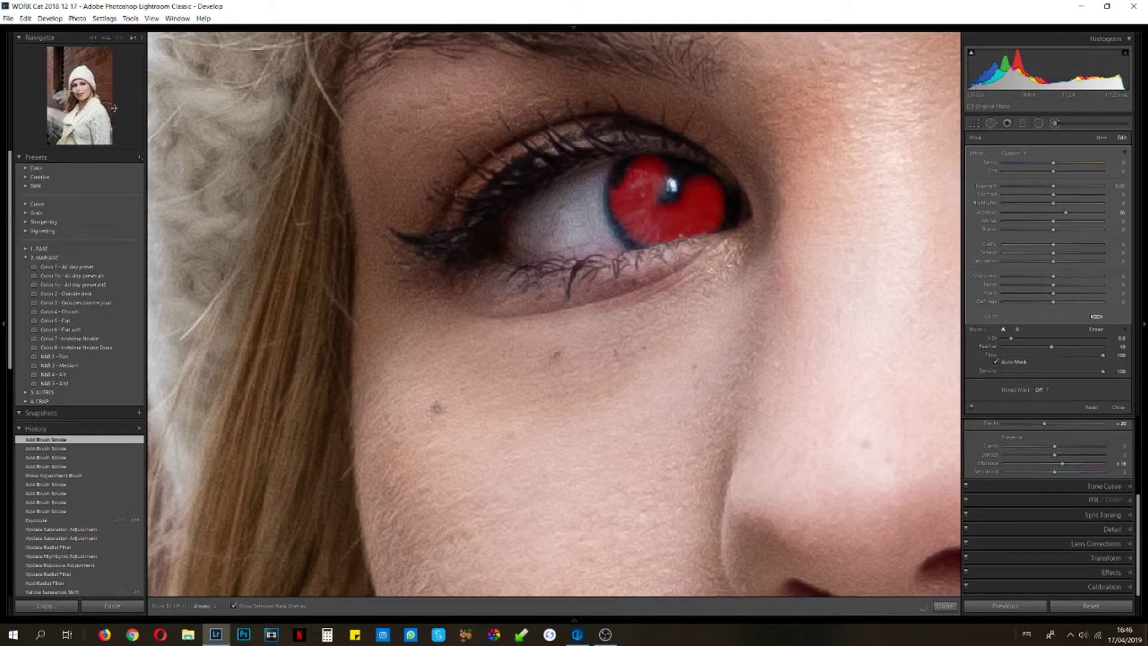
click(107, 39)
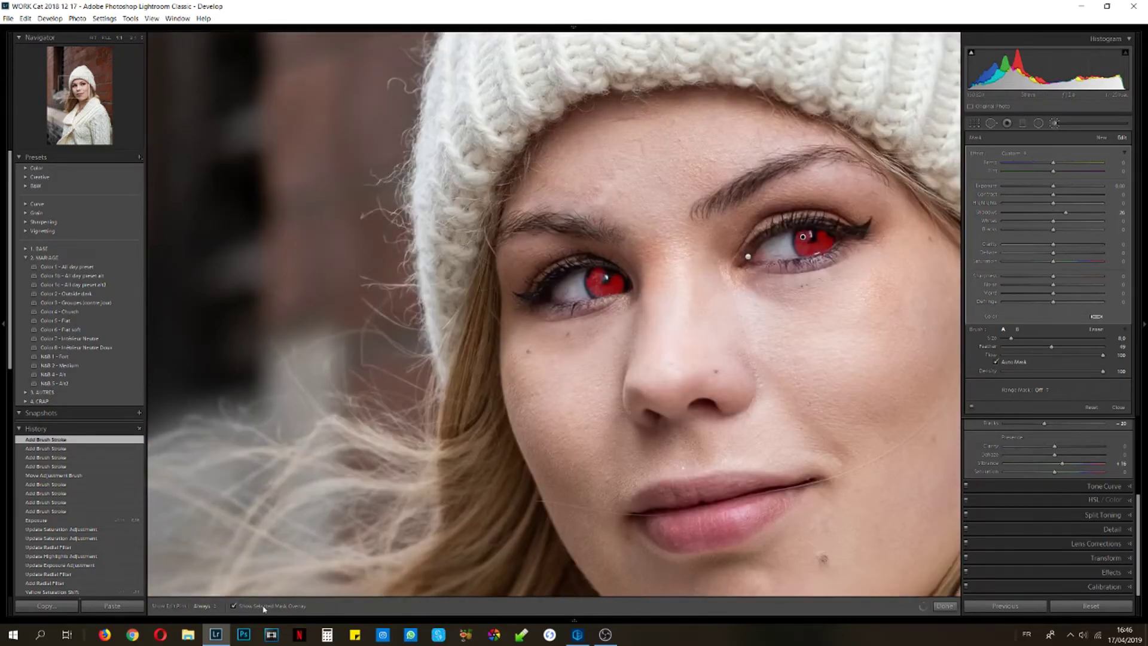
Hide the overlay, tune the iris brush's Shadows, Exposure and Clarity, then fit the photo.
key(o)
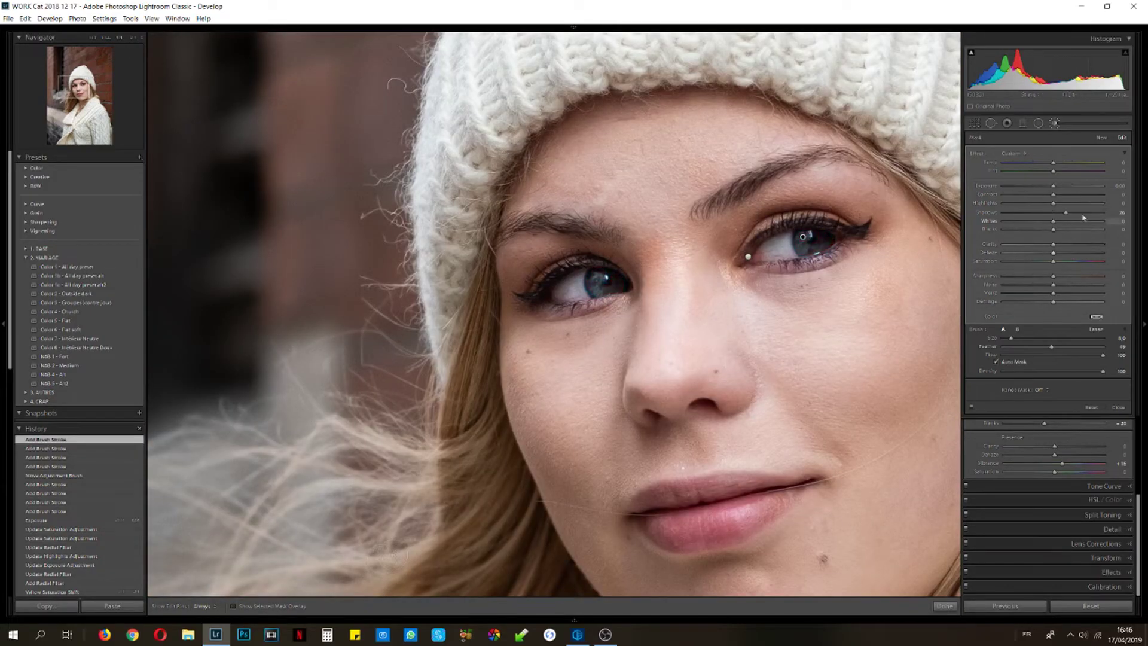
drag(1064, 213, 1058, 213)
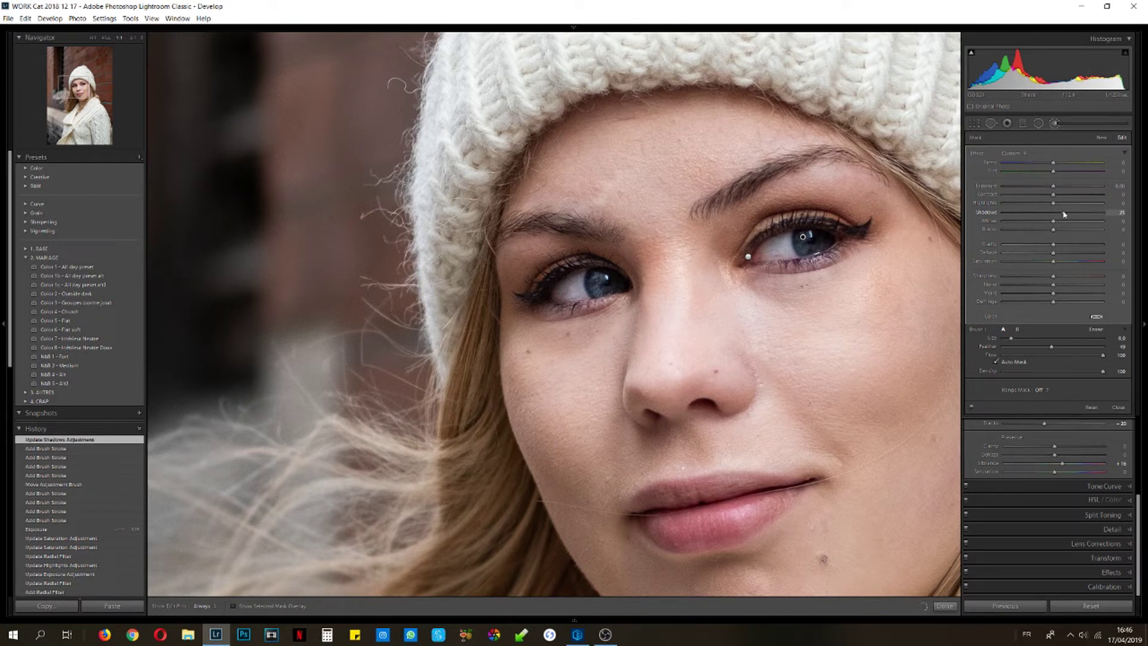
drag(1064, 214, 1063, 213)
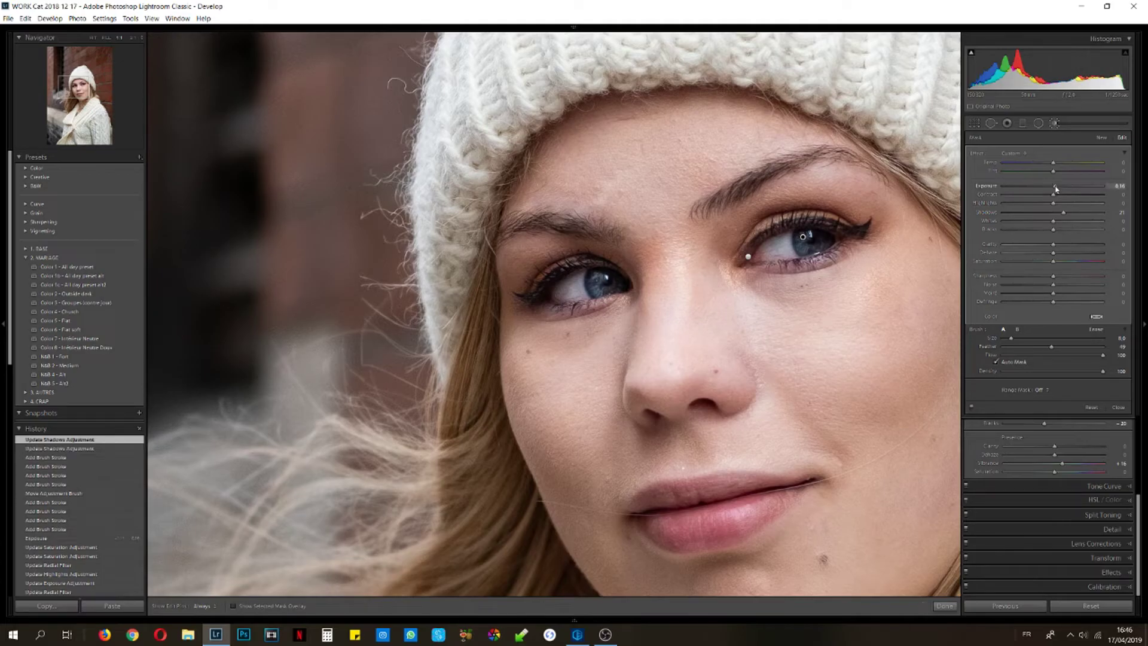
click(1055, 188)
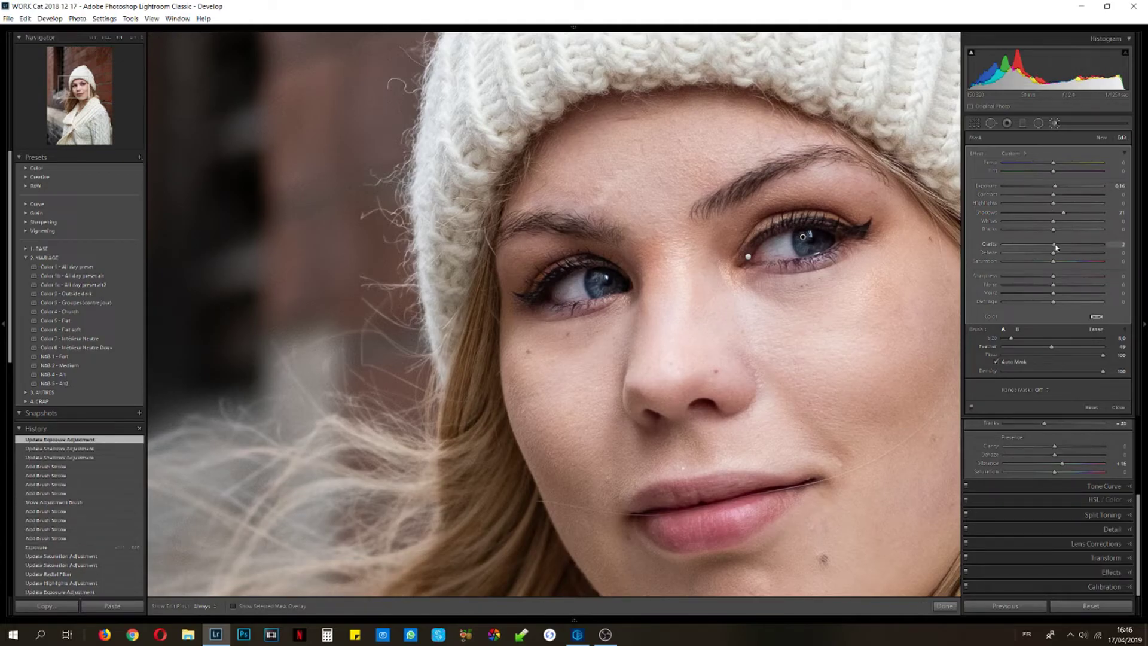
click(1055, 247)
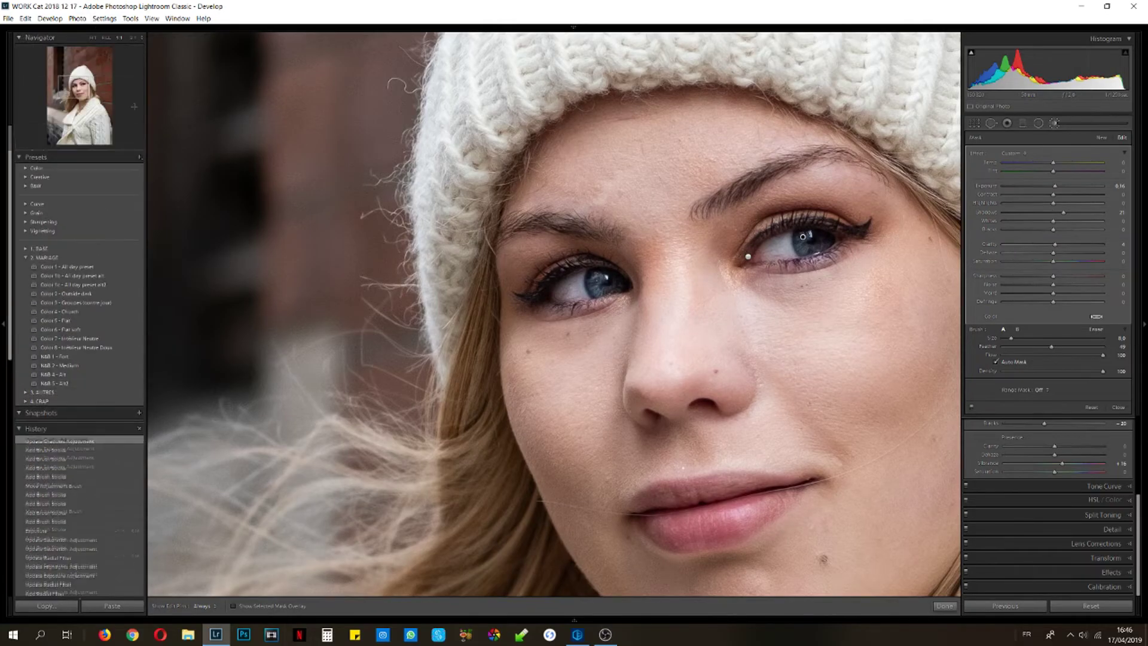
click(1054, 222)
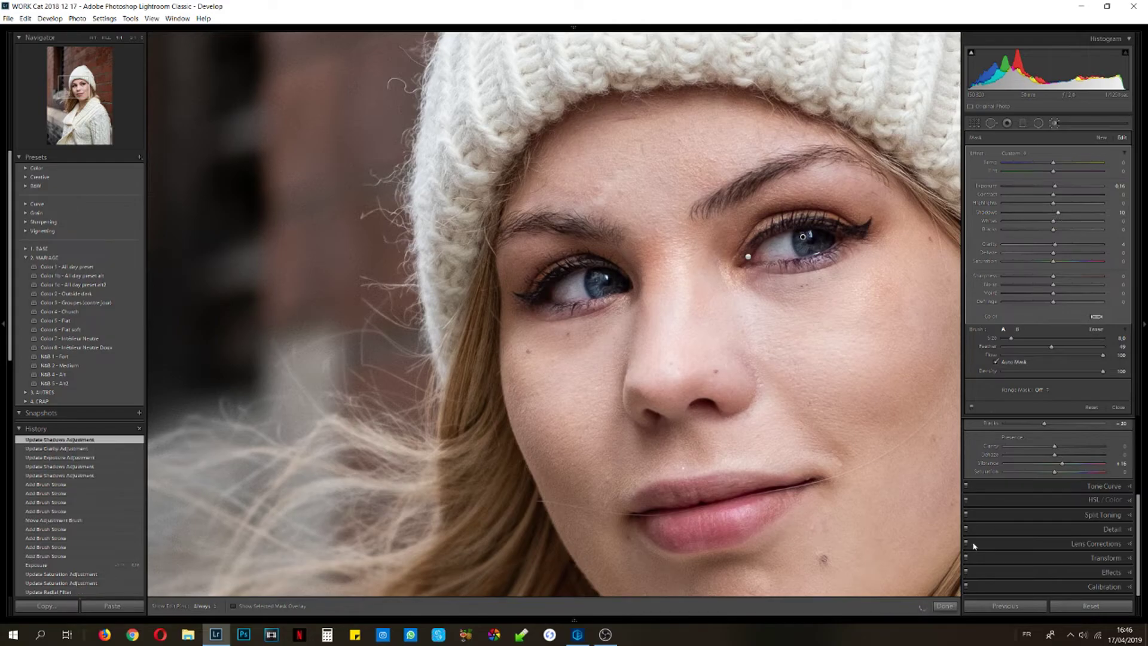
click(943, 606)
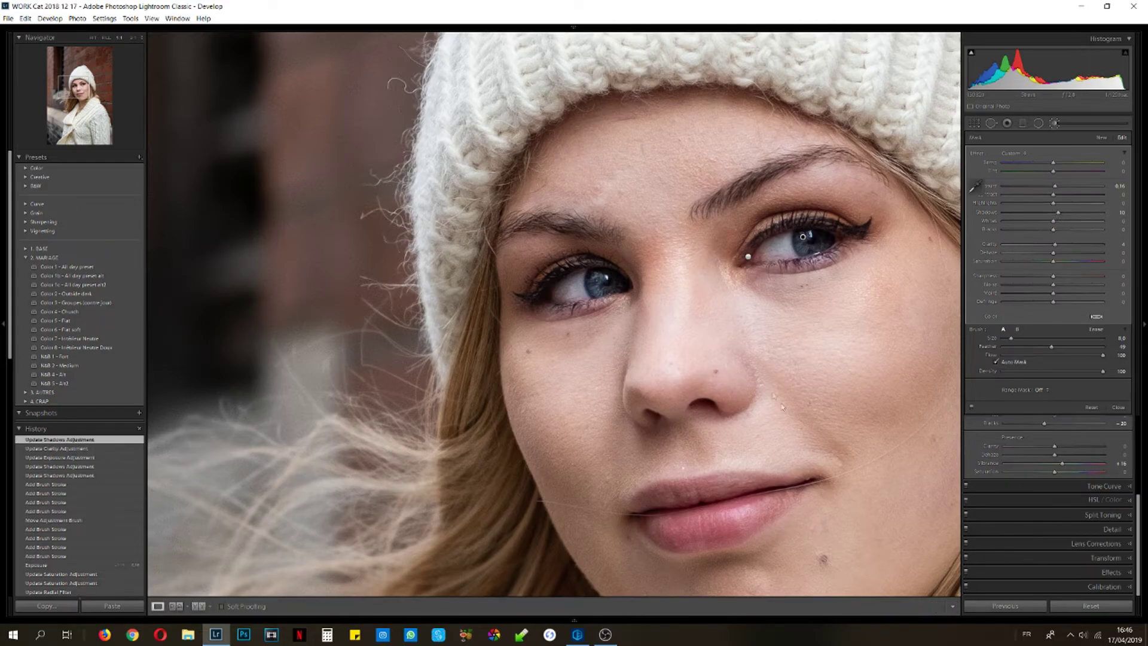
click(741, 341)
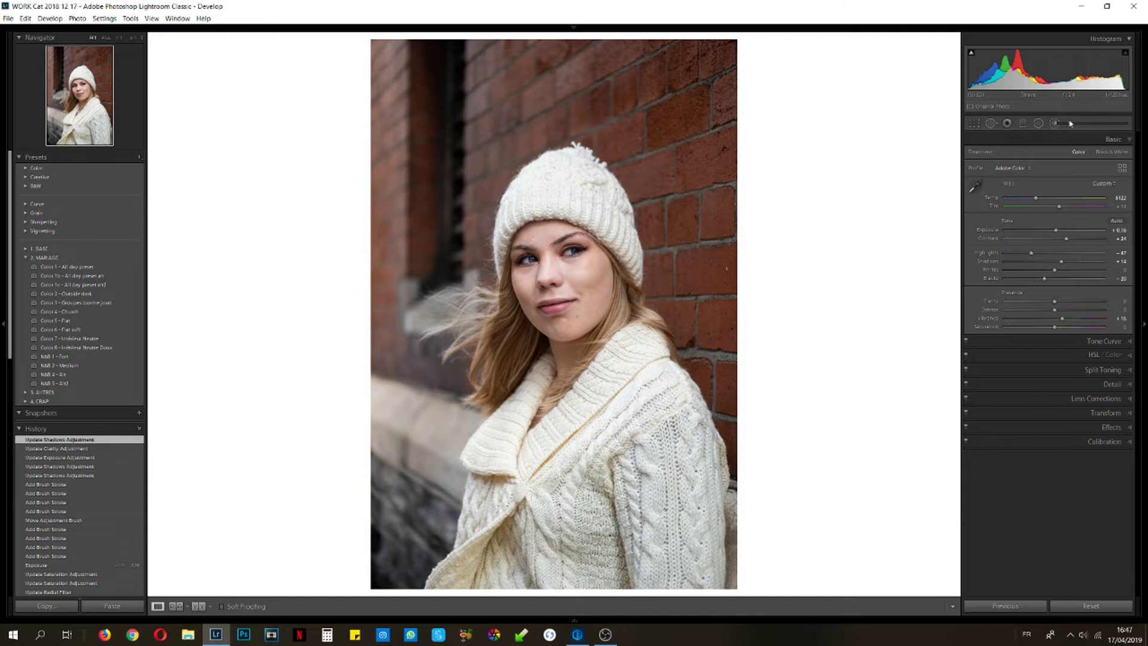
Draw an oval radial filter around the face and hat with Shadows raised to 12.
click(1038, 124)
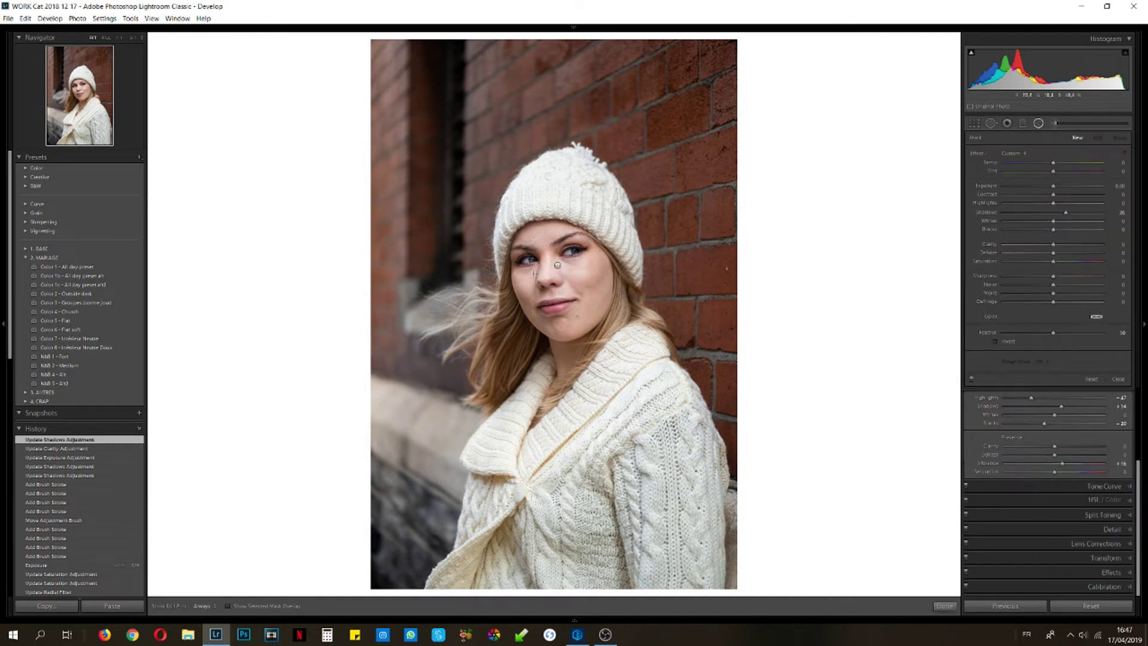
drag(558, 265, 721, 436)
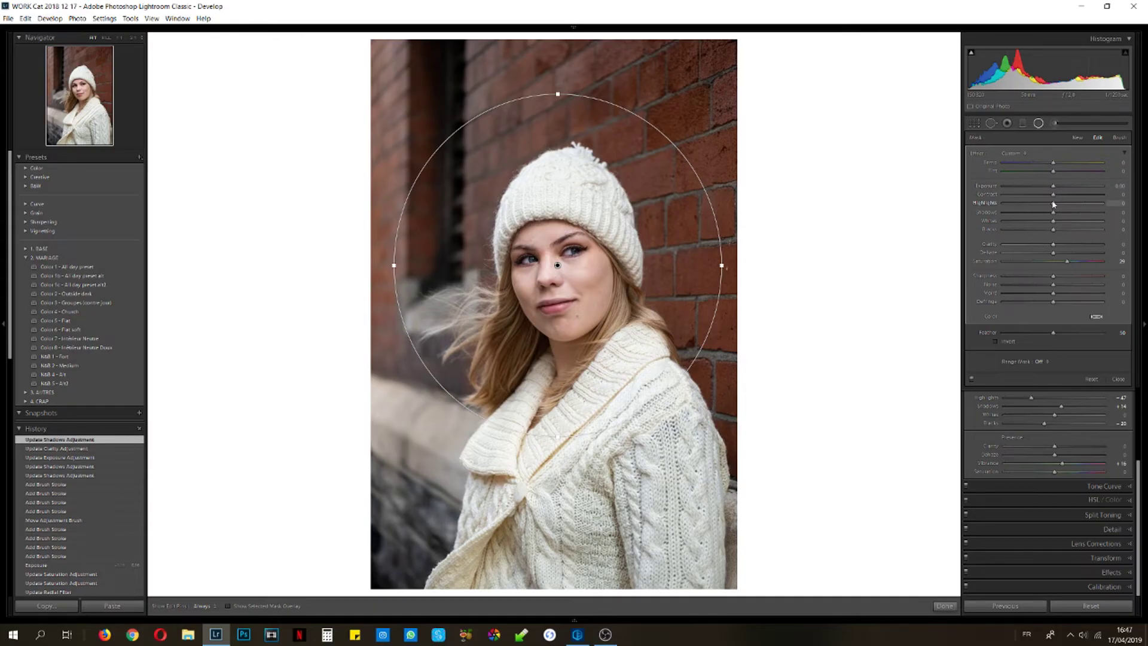
drag(1054, 214, 1061, 216)
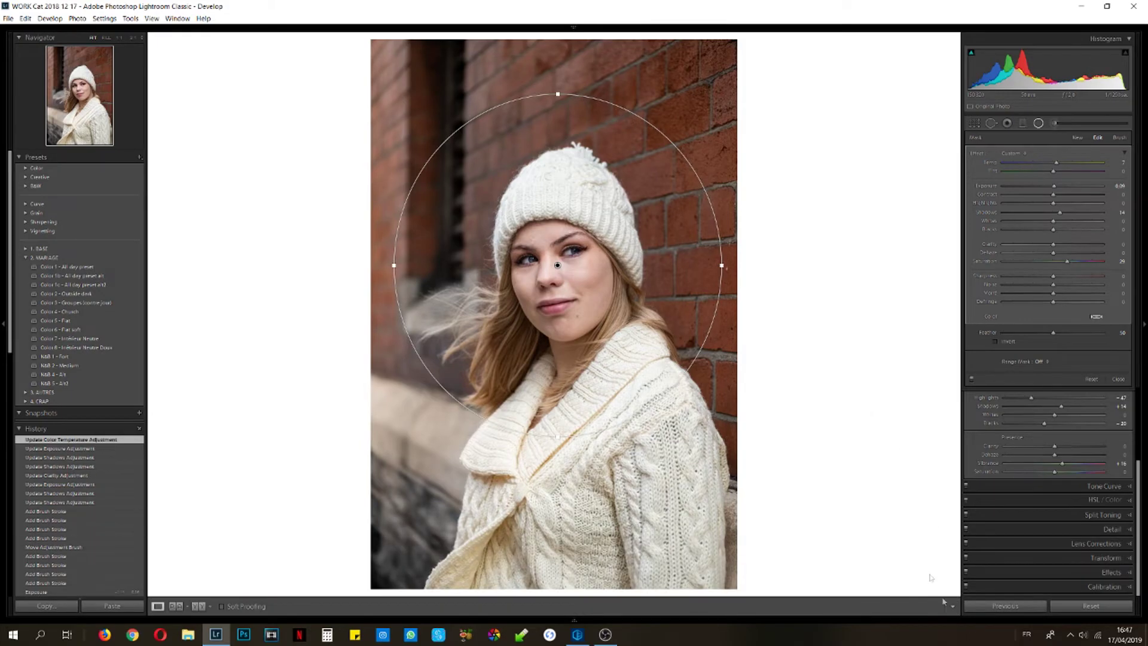
key(shift+m)
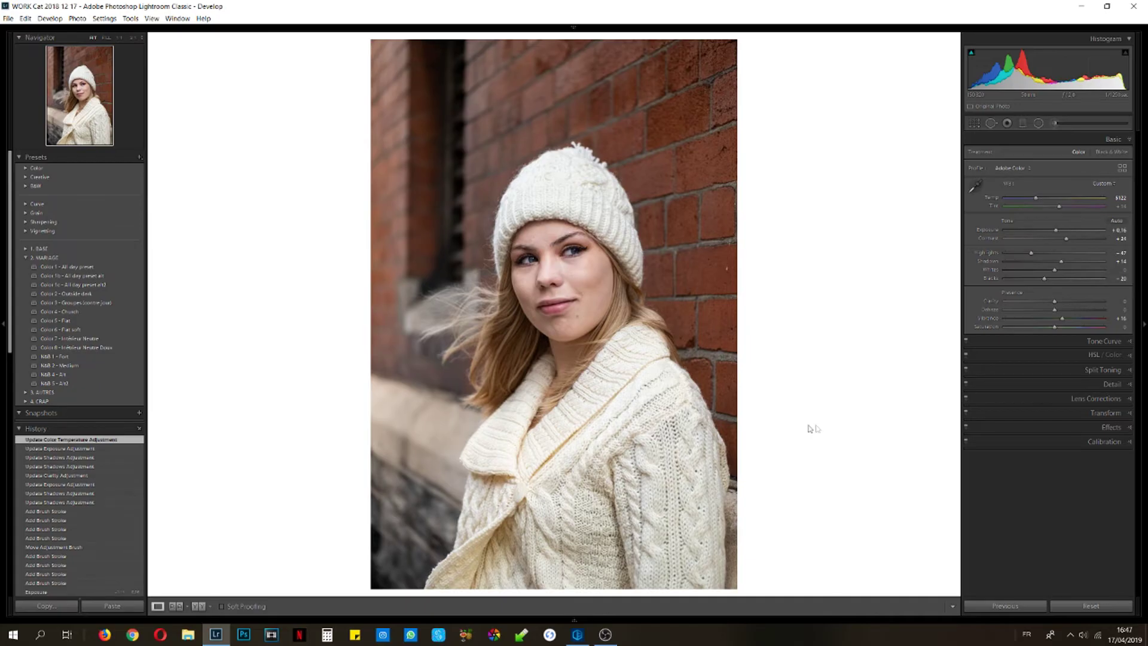
Zoom in on the lips and heal the blemish above the upper lip with Spot Removal.
click(556, 306)
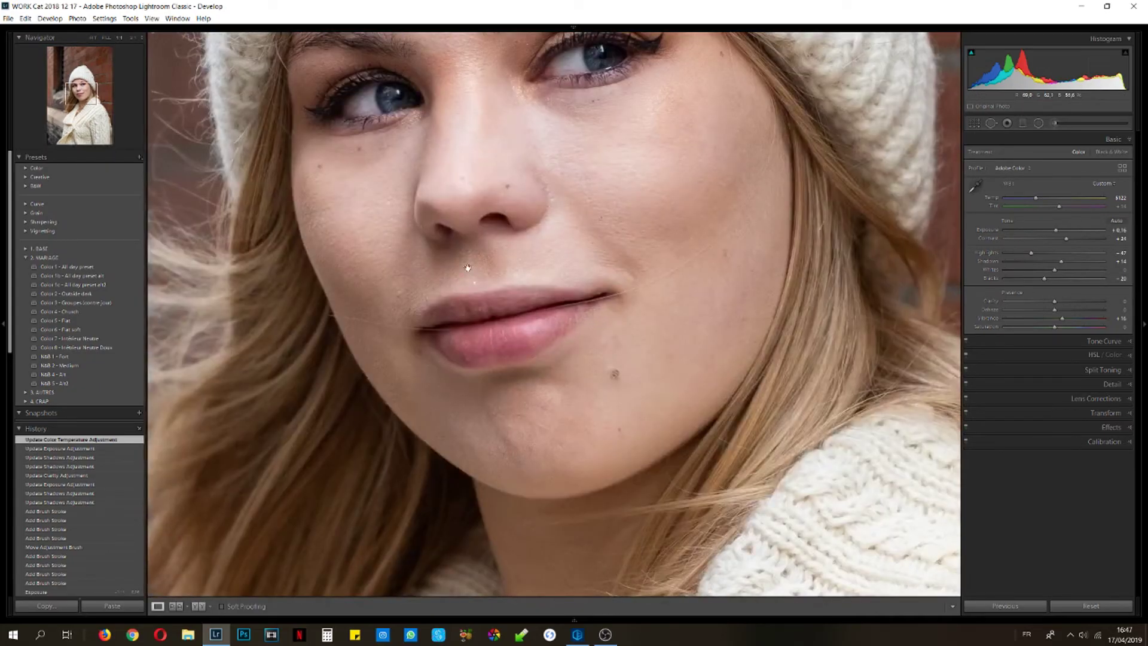
key(ctrl+plus)
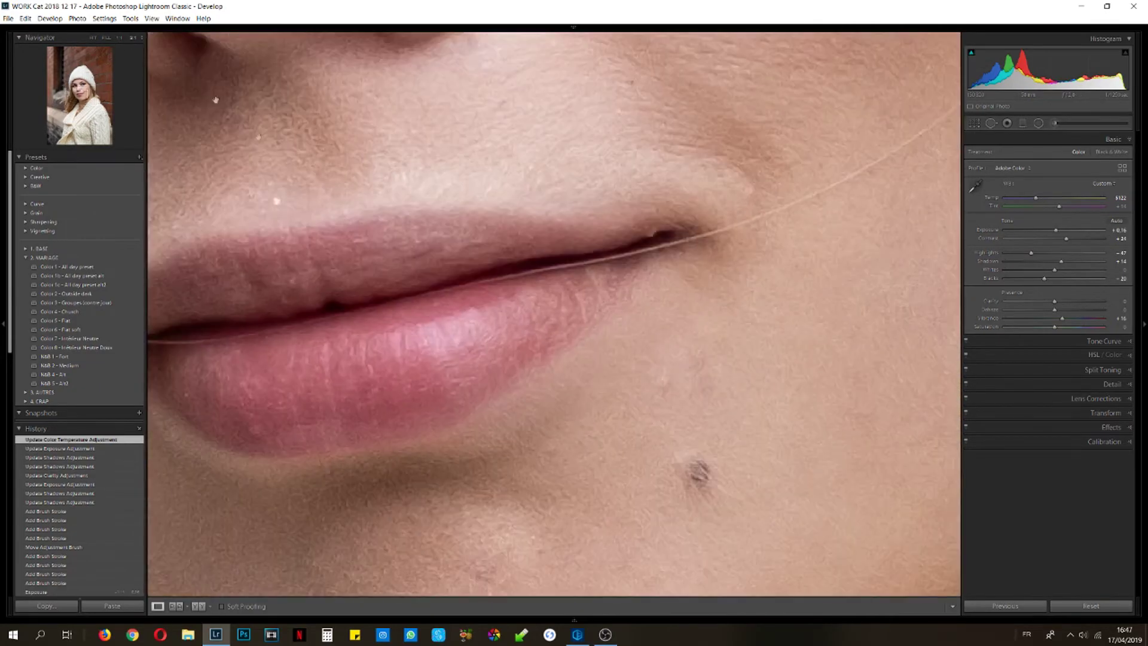
drag(338, 202, 601, 249)
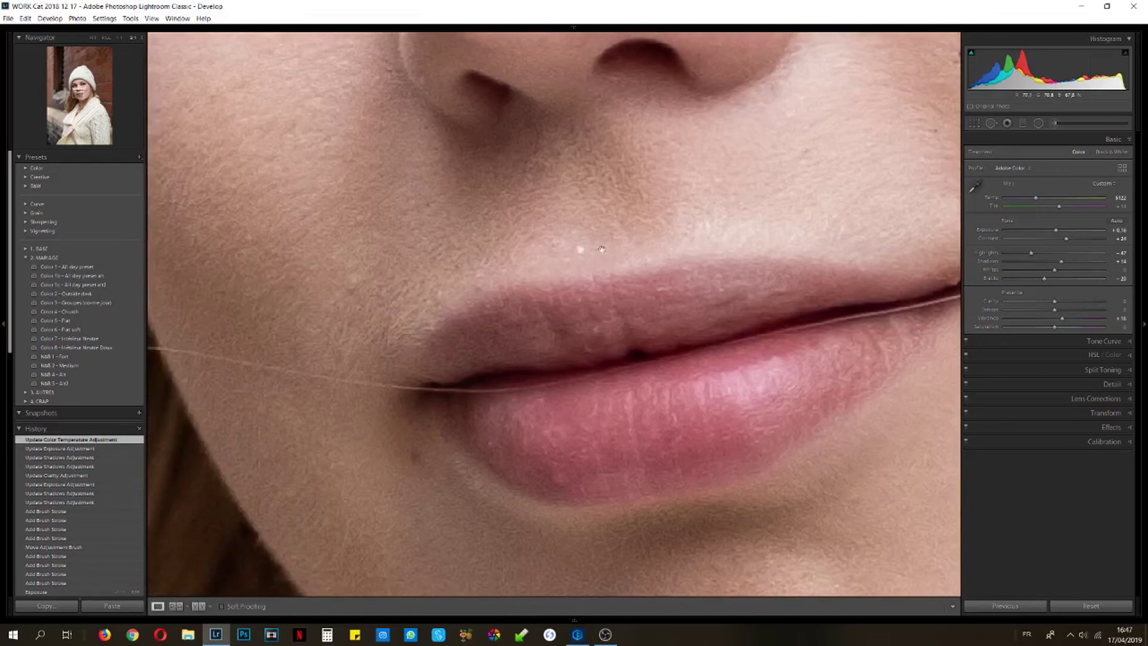
click(990, 123)
scroll(584, 248, down, 2)
scroll(584, 246, down, 2)
scroll(584, 246, down, 2)
scroll(584, 246, down, 2)
scroll(583, 247, down, 2)
scroll(581, 248, down, 2)
scroll(581, 248, down, 2)
scroll(580, 250, down, 2)
scroll(579, 251, down, 2)
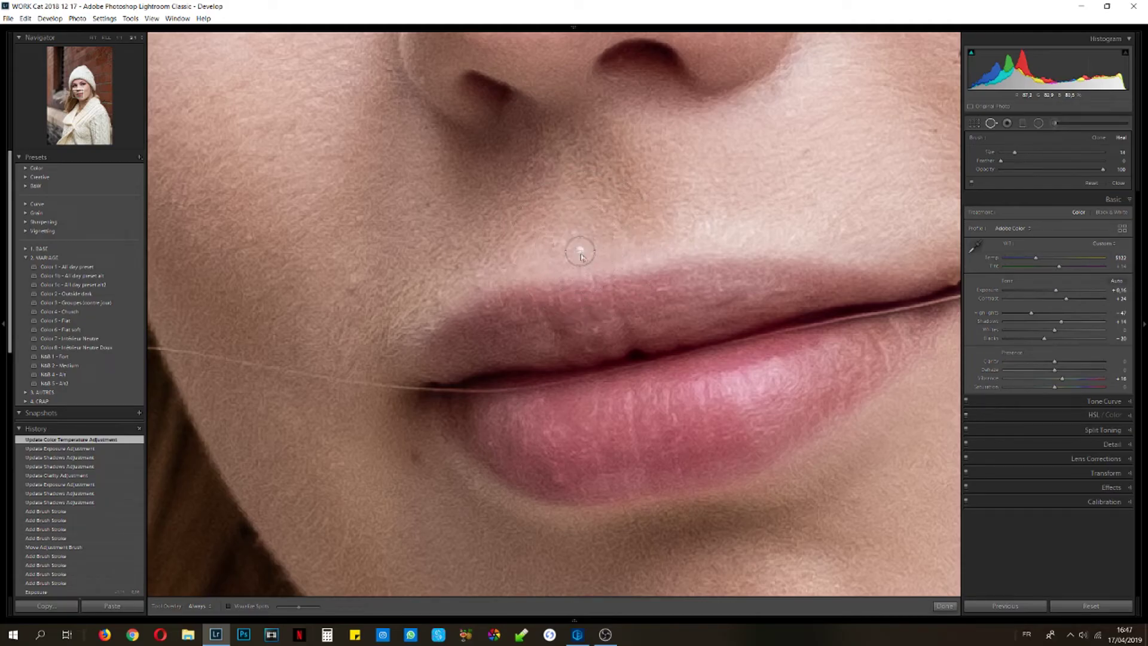
click(580, 251)
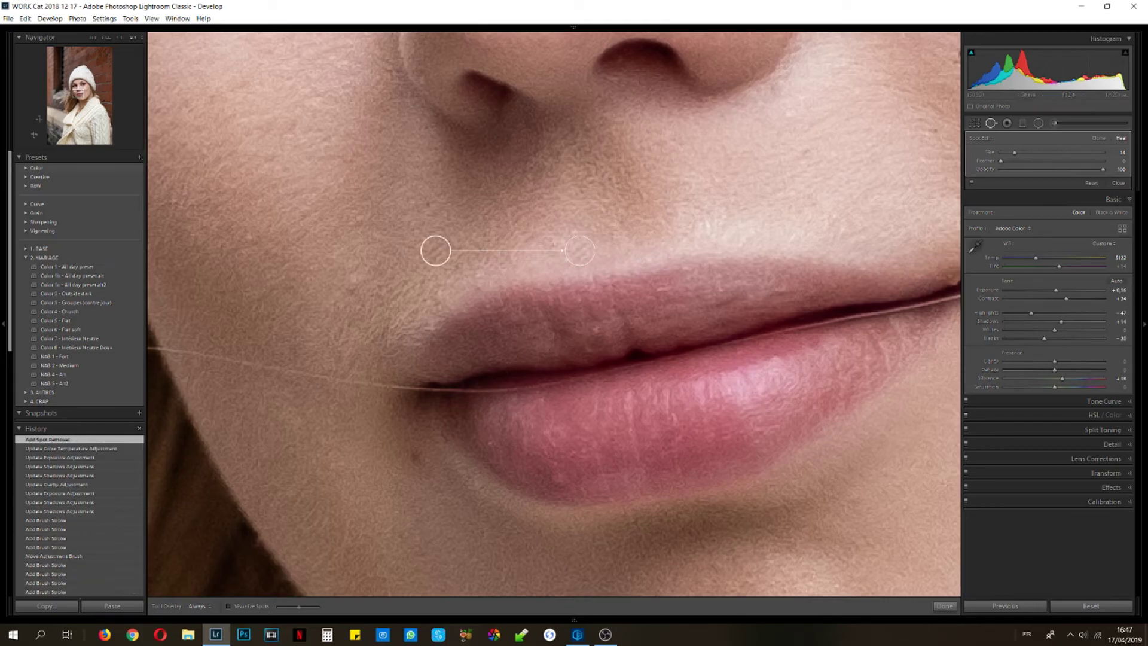
Heal the spot near the lip corner and the two dark spots under the eye.
click(82, 93)
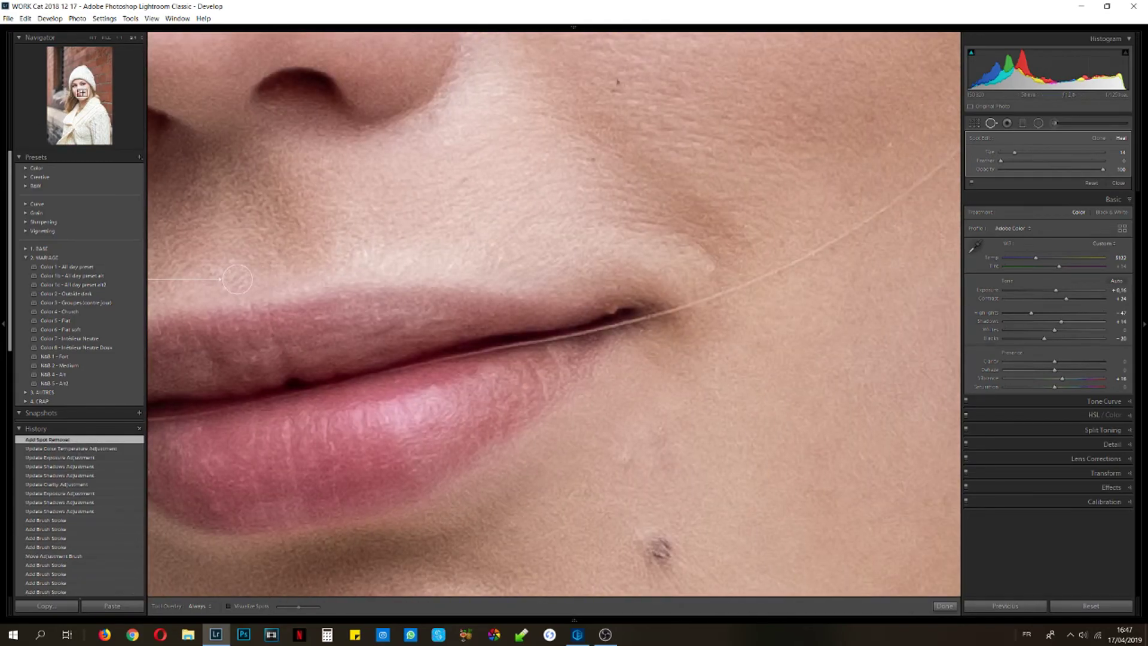
click(609, 308)
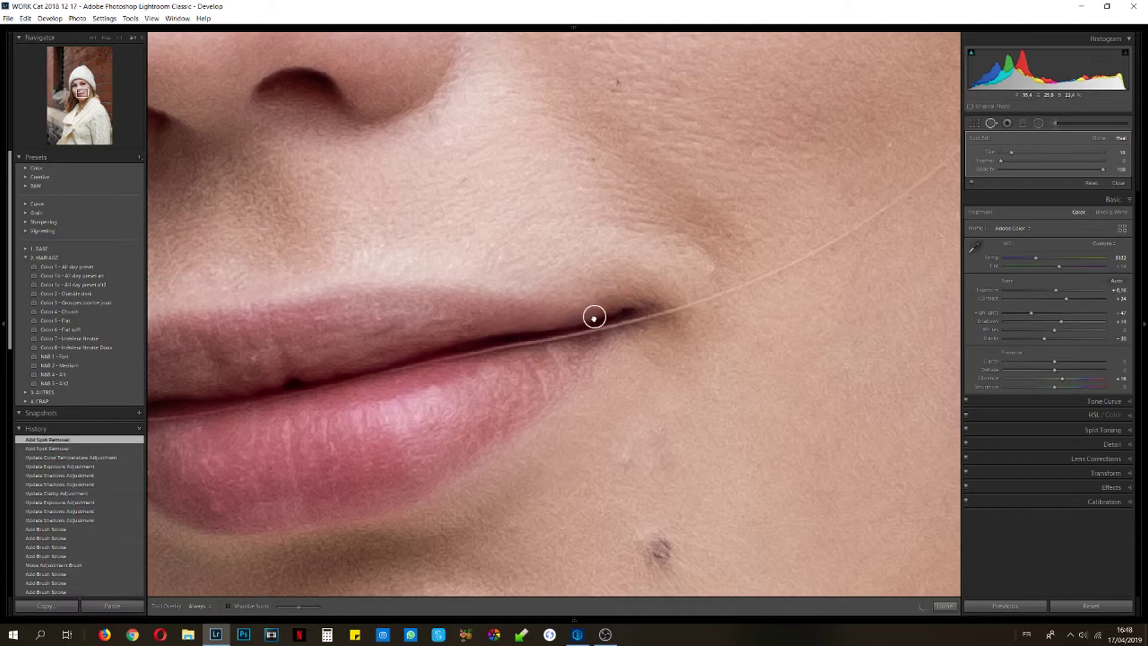
key(q)
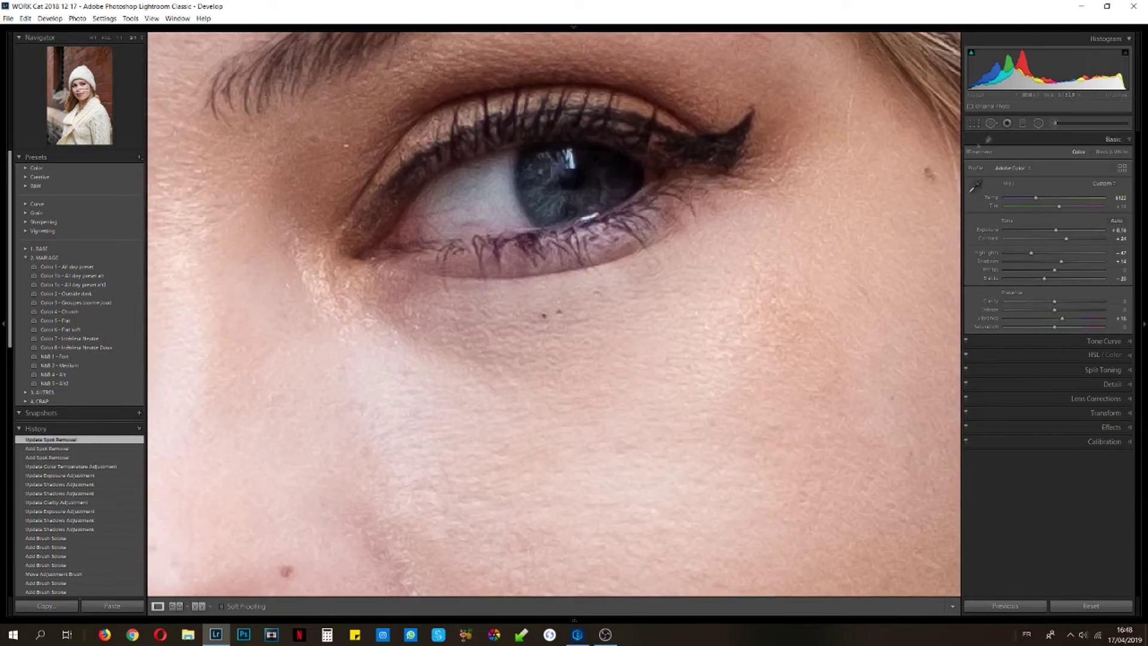
key(q)
click(544, 315)
click(559, 311)
Paint out the blemish below the lip on the chin, then view the whole portrait.
key(q)
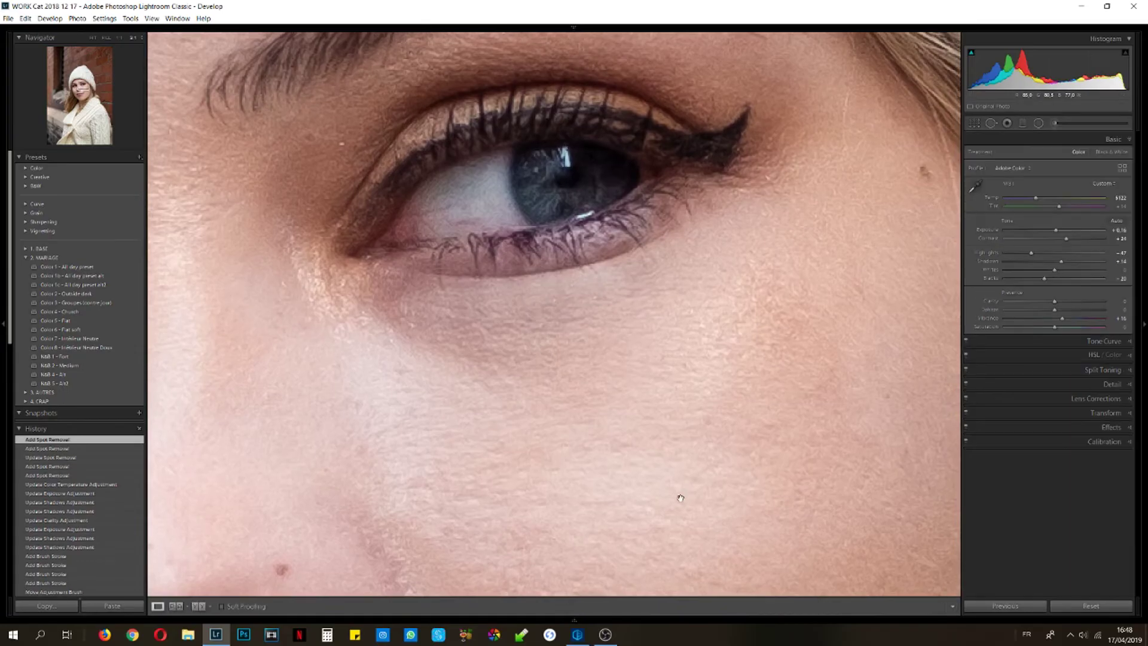
click(649, 456)
click(575, 317)
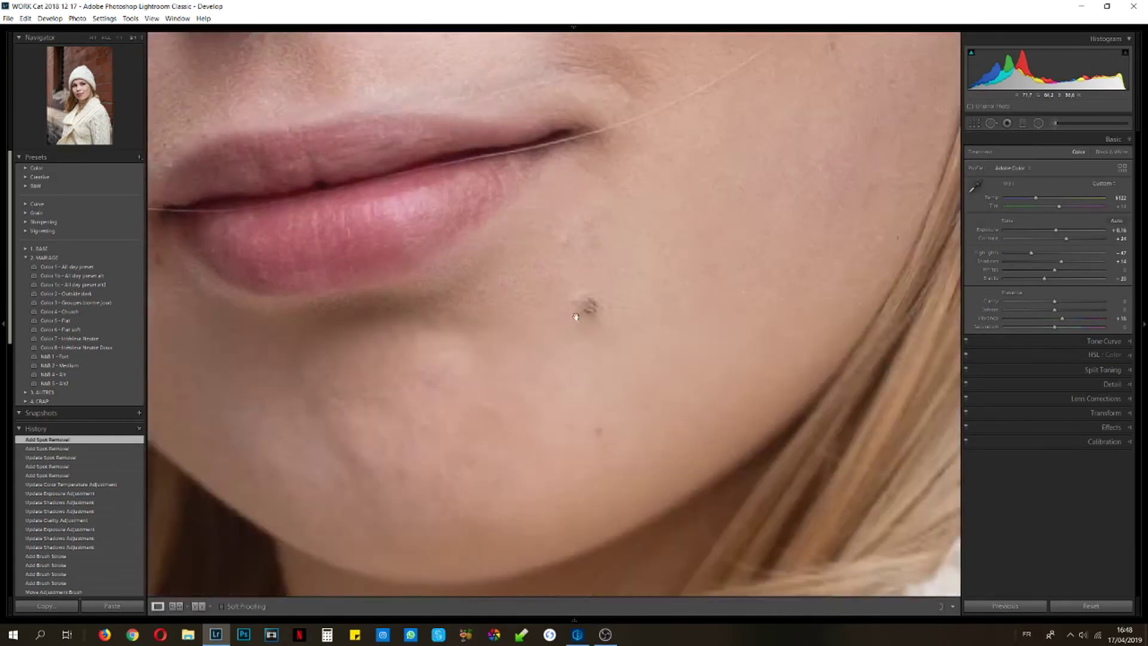
scroll(603, 303, up, 3)
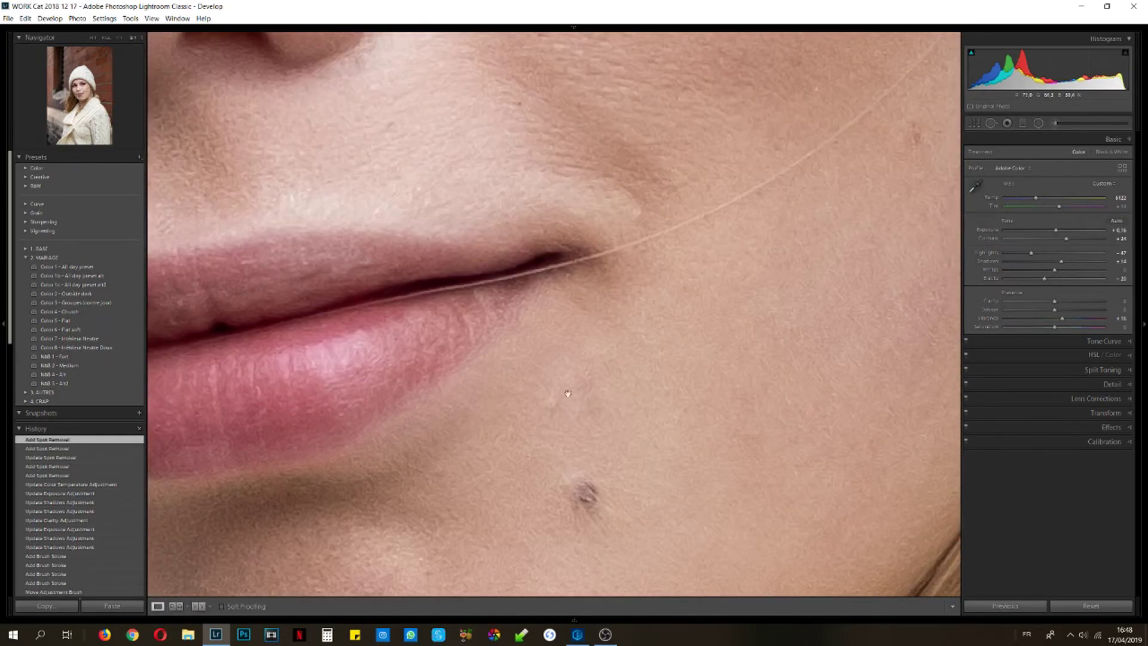
click(990, 123)
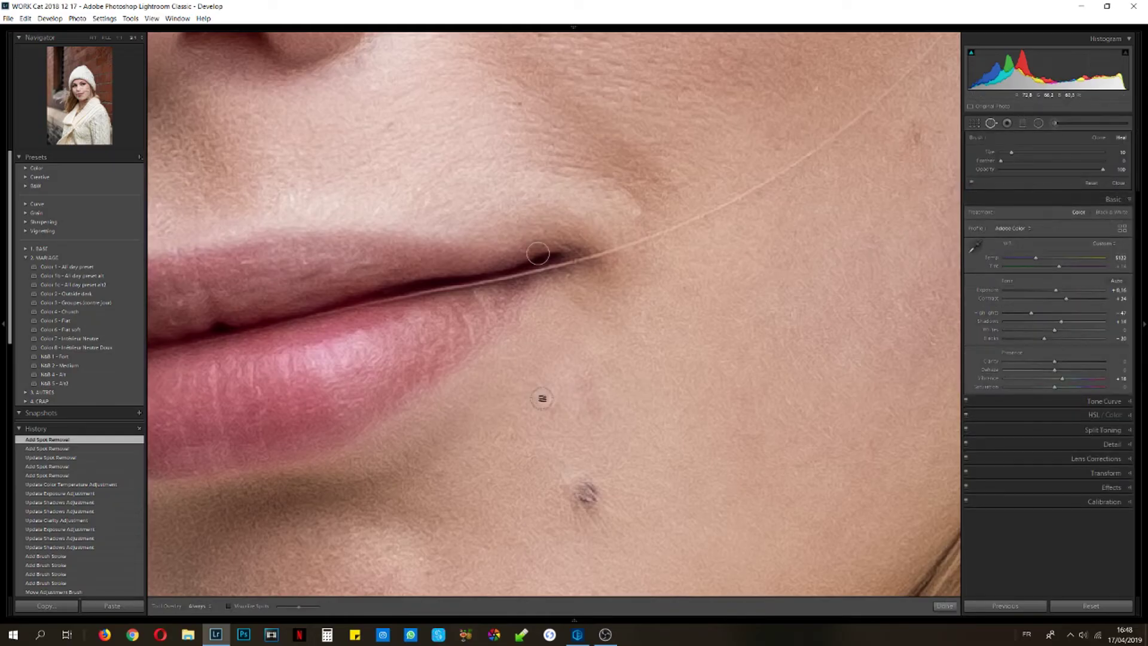
mouse_move(591, 409)
mouse_down()
mouse_move(583, 373)
mouse_move(589, 390)
mouse_up()
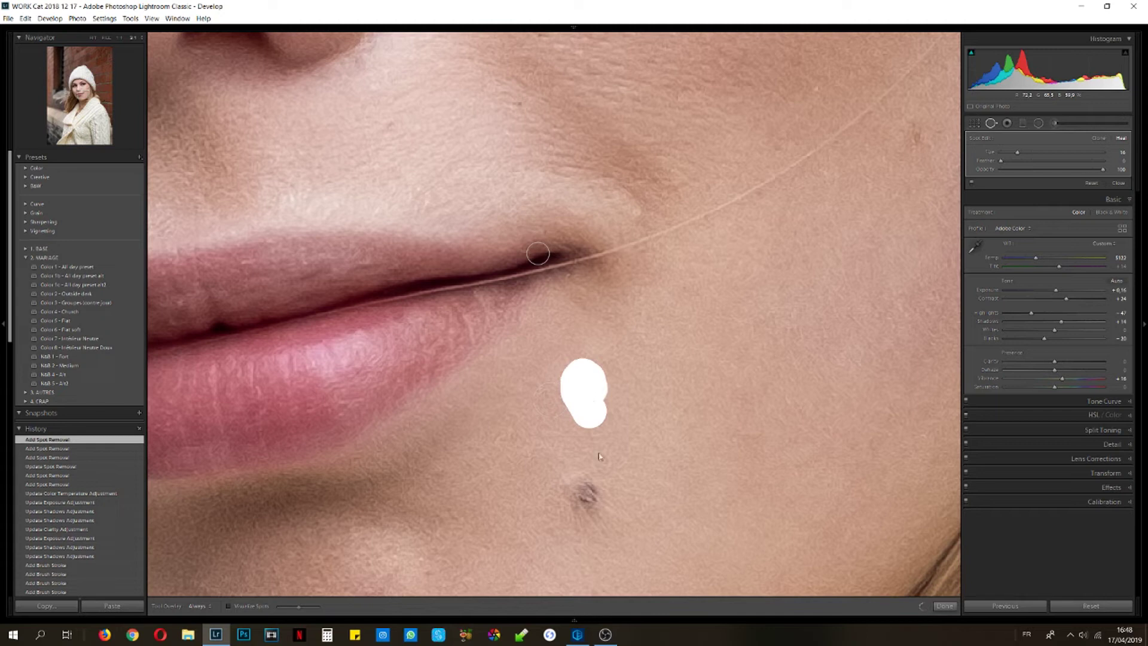
click(943, 606)
click(692, 456)
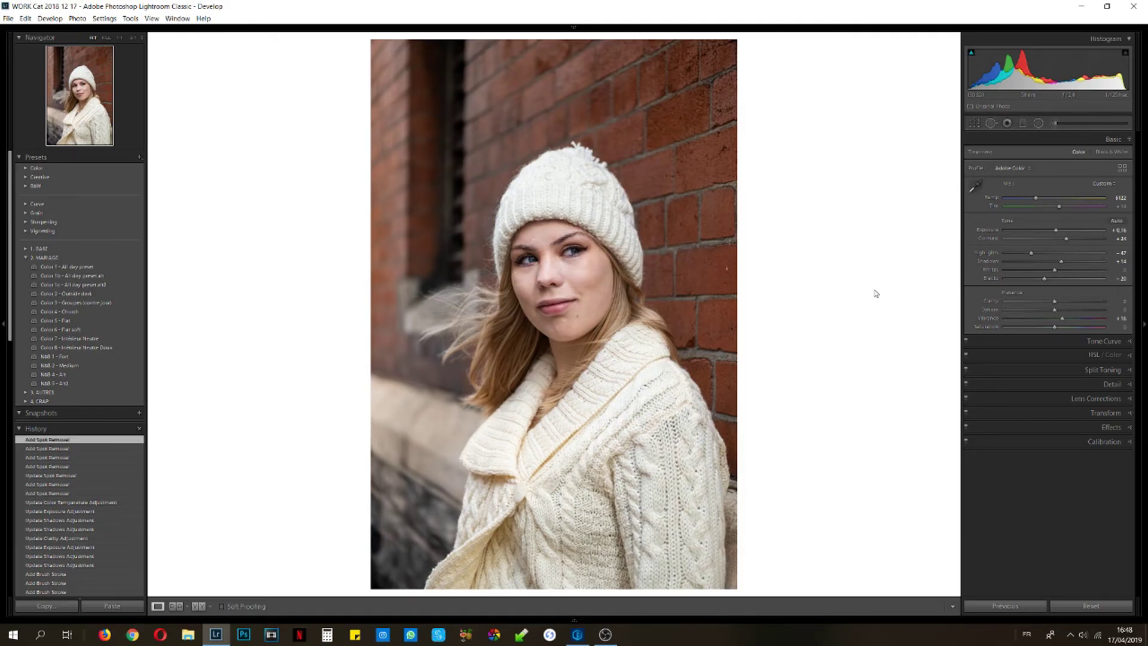
Drag the crop's top edge down to tighten the frame above the hat, and apply.
key(r)
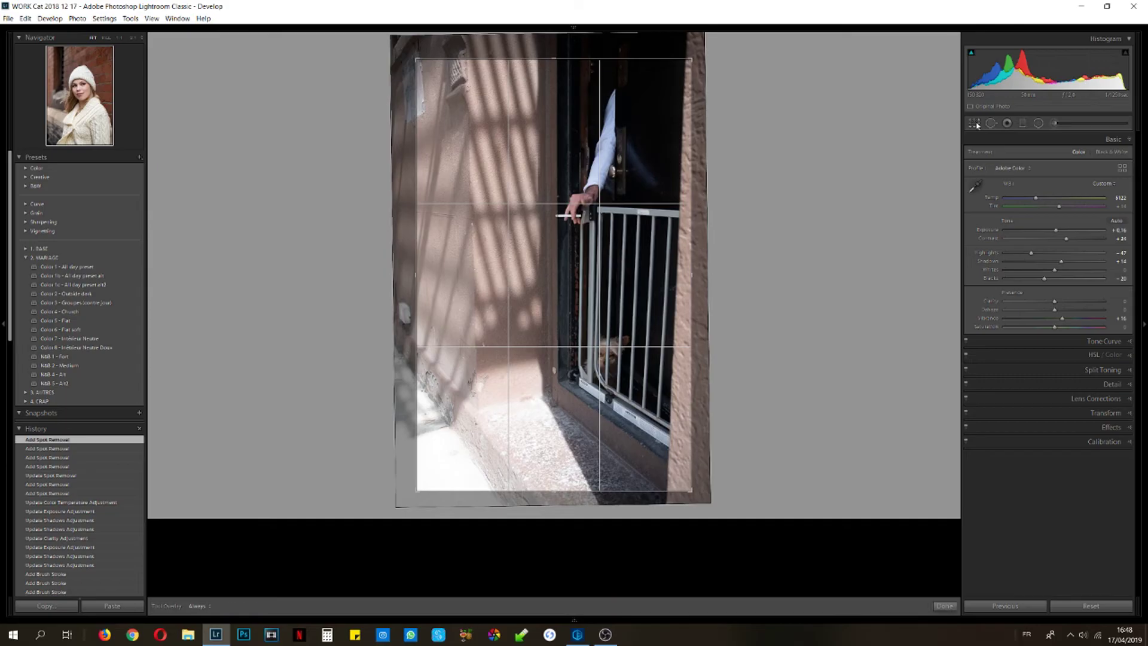
drag(554, 39, 553, 61)
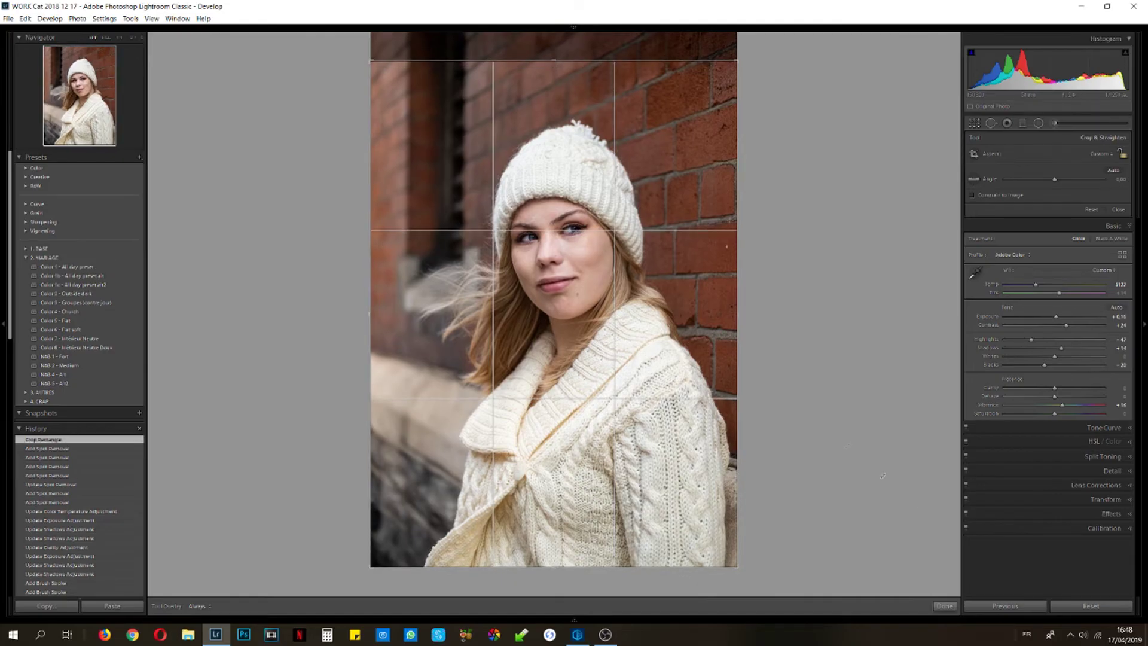
click(945, 606)
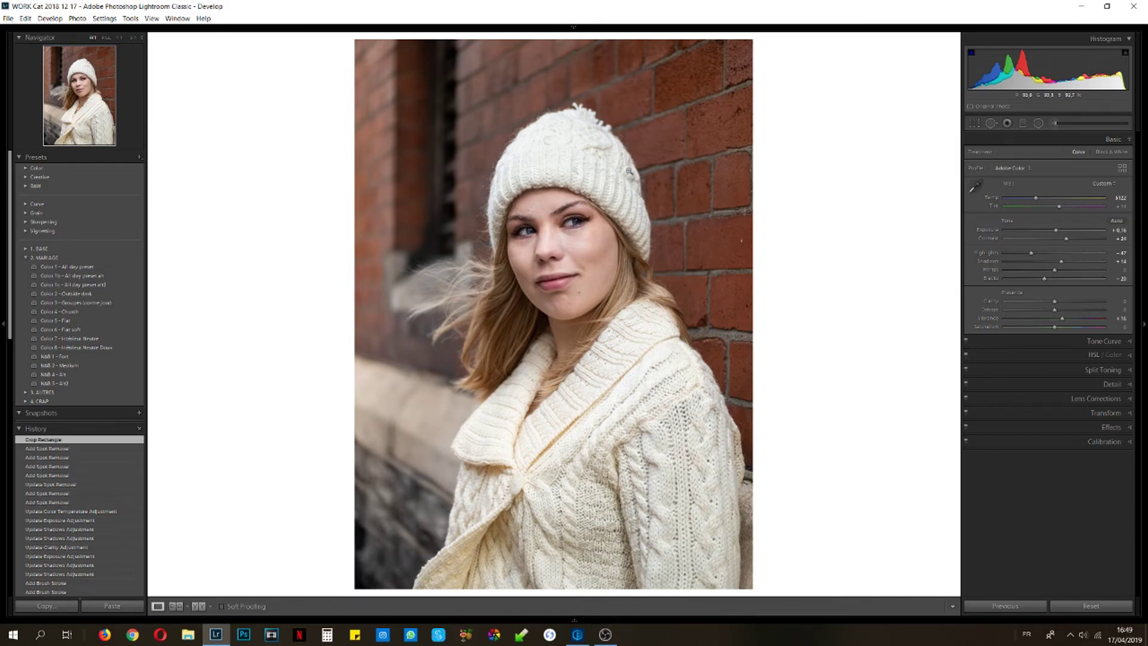
Paint an Adjustment Brush mask over the white hat, then hide the mask overlay.
click(1055, 122)
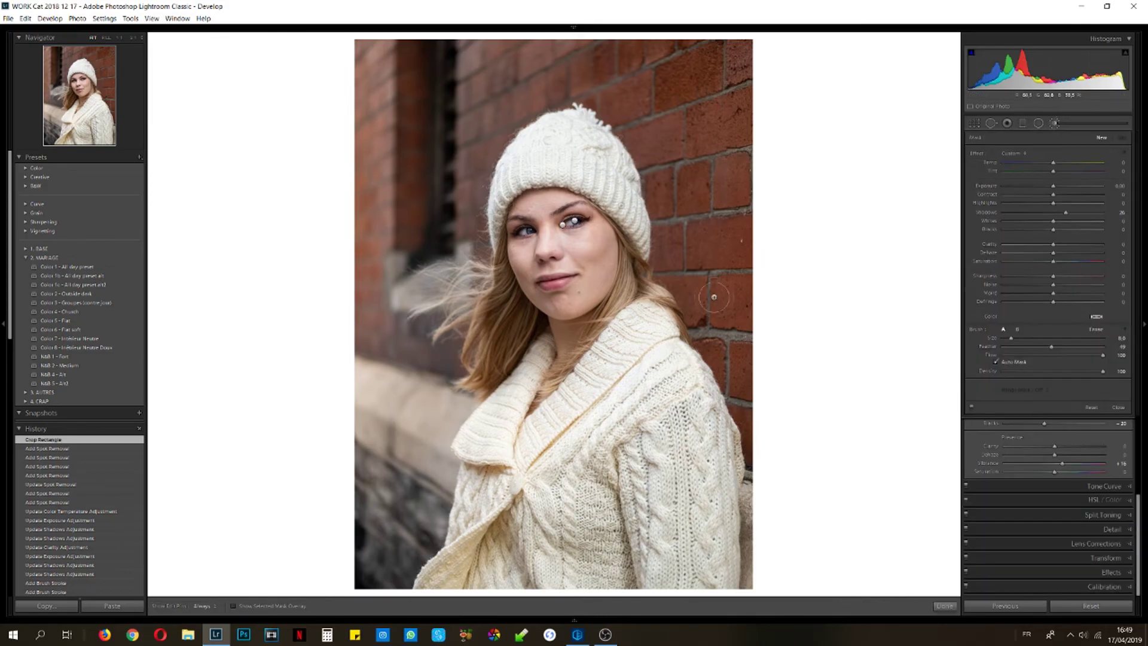
scroll(586, 148, up, 1)
mouse_move(569, 133)
mouse_down()
mouse_move(526, 153)
mouse_move(502, 191)
mouse_move(553, 170)
mouse_move(634, 179)
mouse_move(586, 119)
mouse_up()
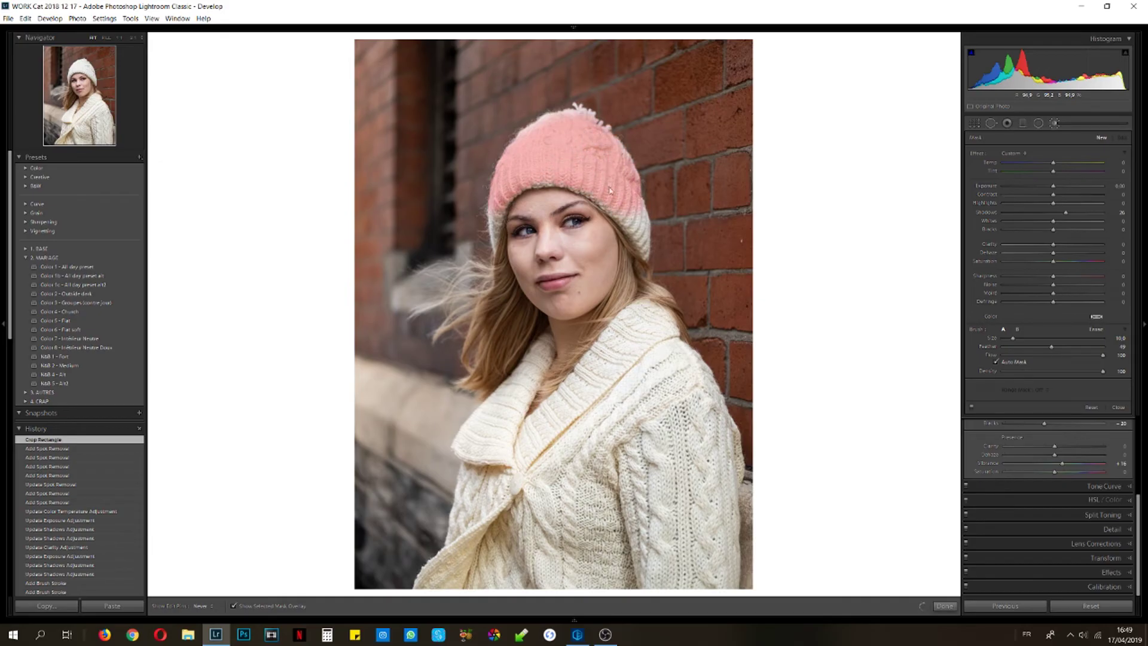
click(286, 608)
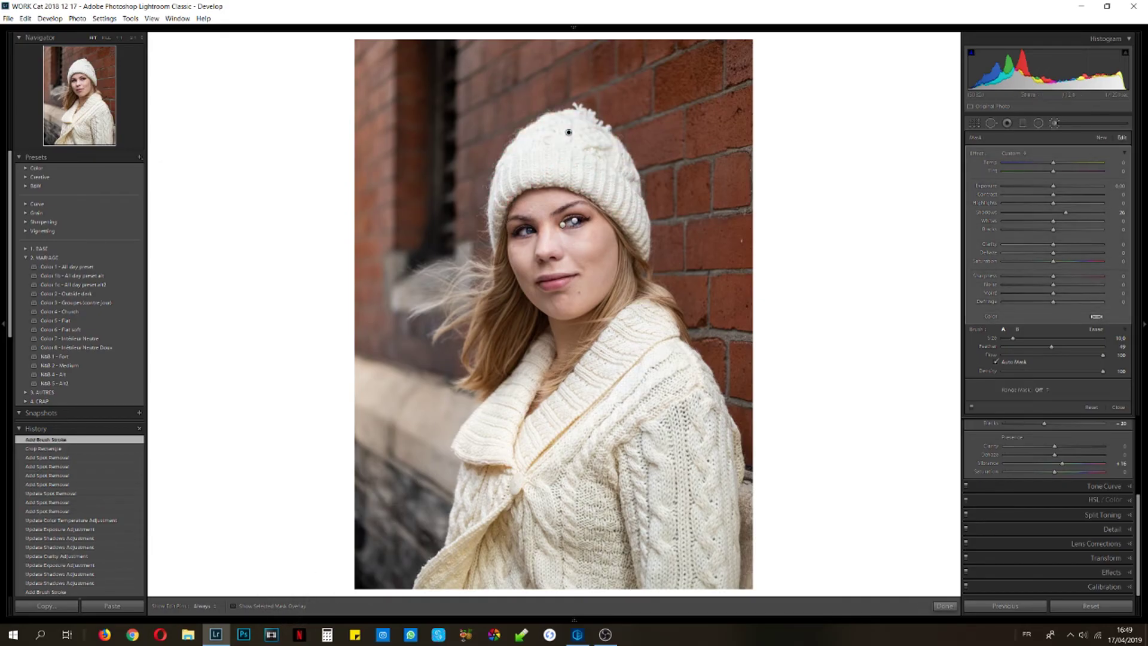
Reset the brush's Shadows to 0 and set the hat's Highlights to -17.
double_click(1064, 214)
click(1030, 204)
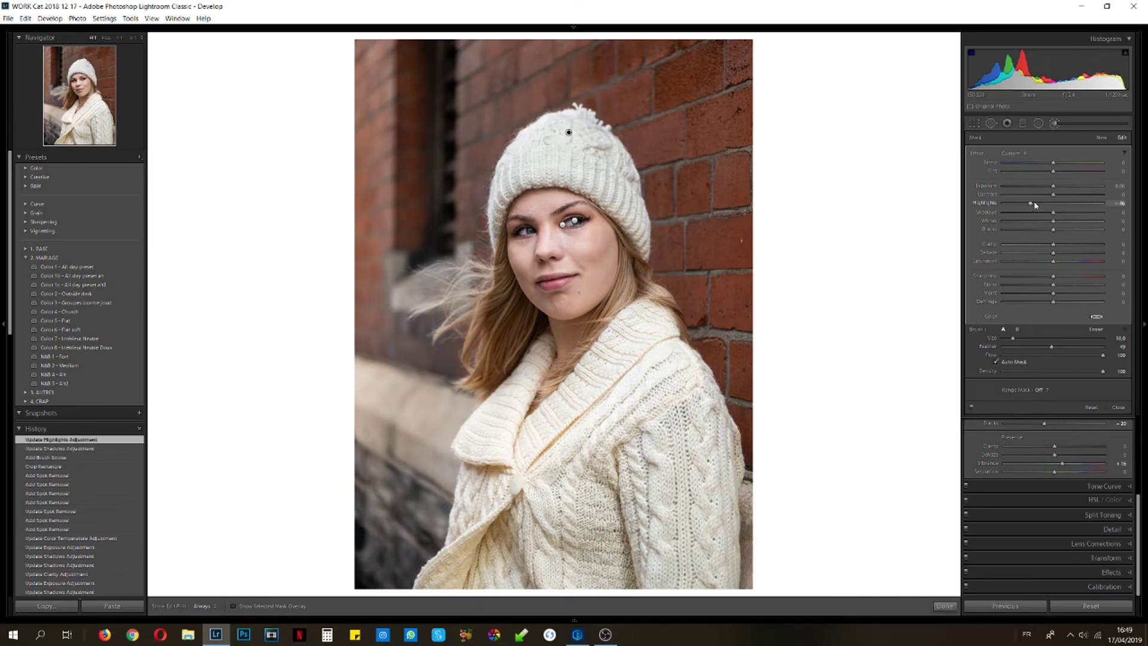
drag(1038, 205, 1048, 212)
click(943, 606)
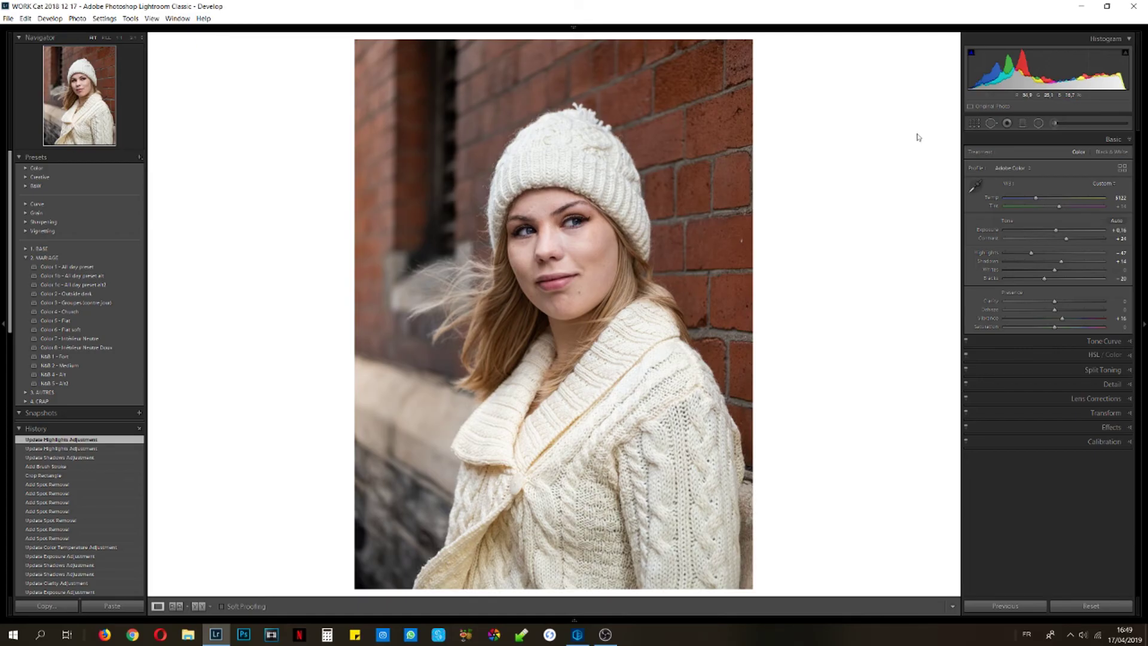
Paint a new Adjustment Brush mask covering the entire cream sweater, including the collar.
click(1055, 123)
drag(529, 360, 496, 427)
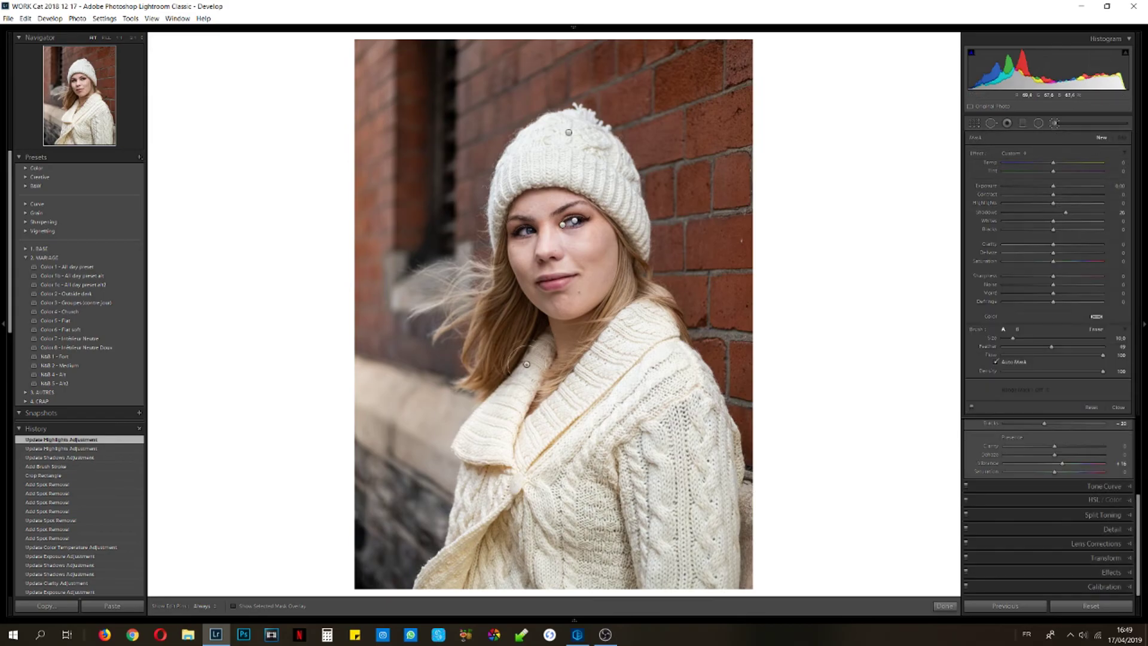
key(o)
key(h)
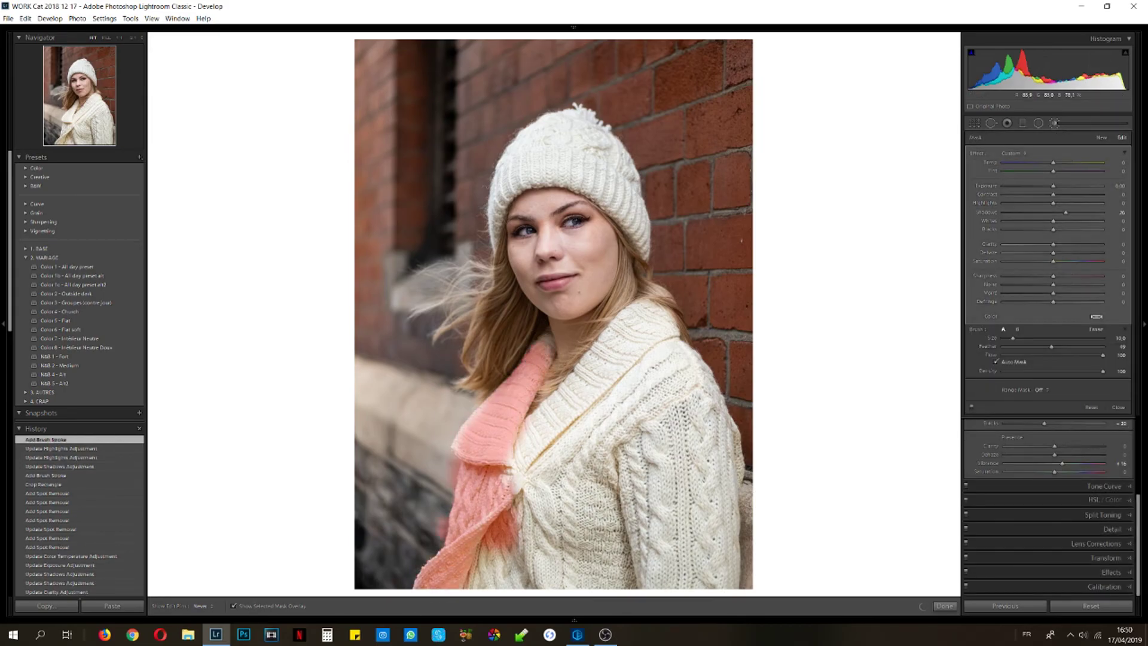
drag(529, 361, 657, 571)
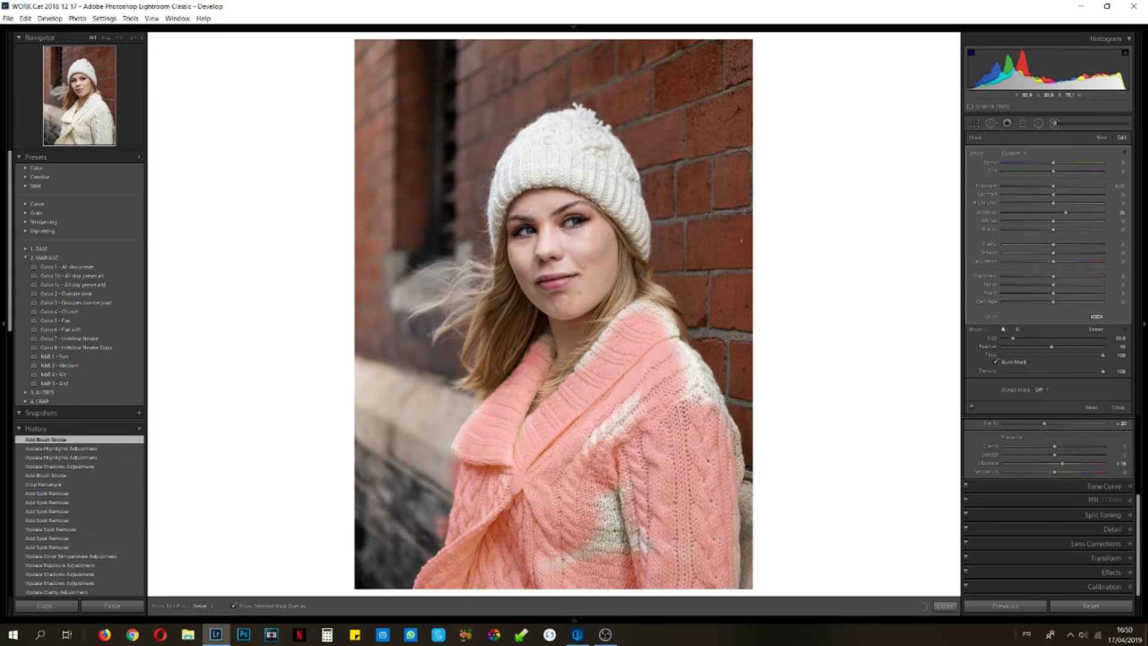
drag(710, 497, 628, 334)
key(o)
key(h)
Reset the sweater brush's Shadows to 0 and lower its Temp to cool the colour.
double_click(987, 212)
drag(1053, 162, 1047, 166)
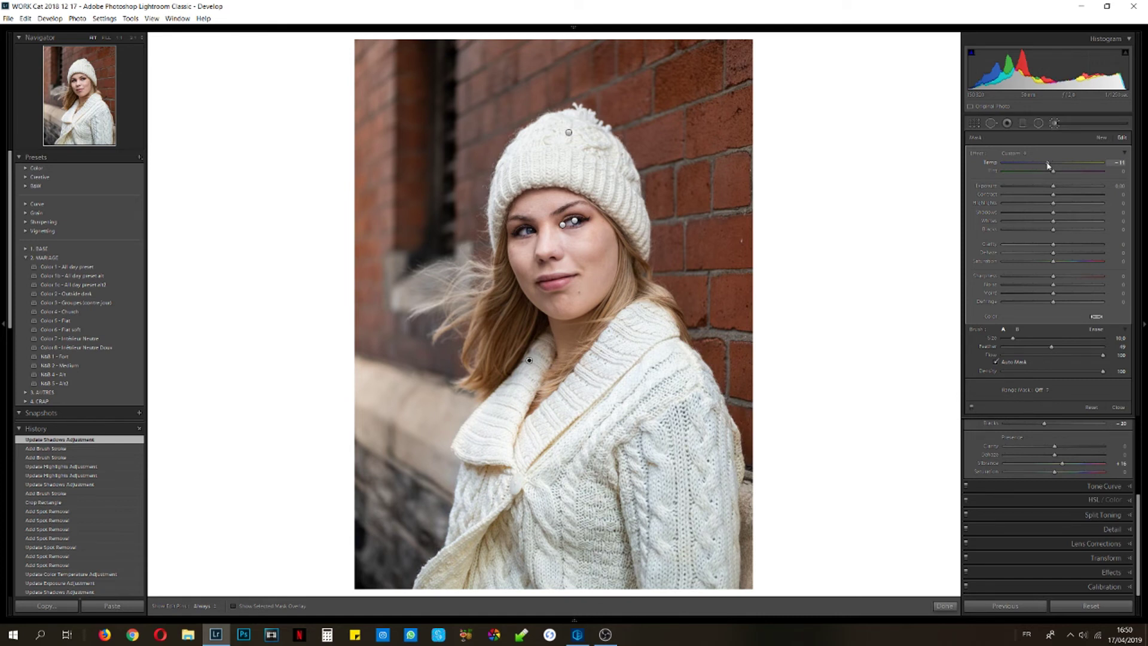
drag(1047, 166, 1047, 165)
key(k)
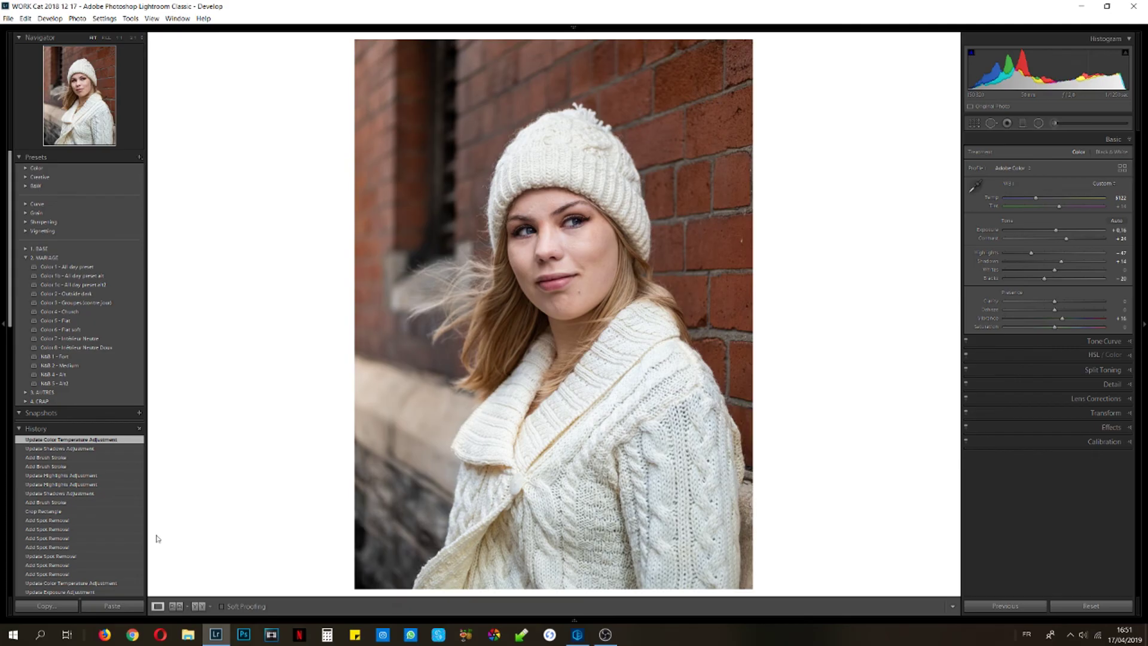
Show the original and retouched portrait in the left/right Before & After view.
click(198, 606)
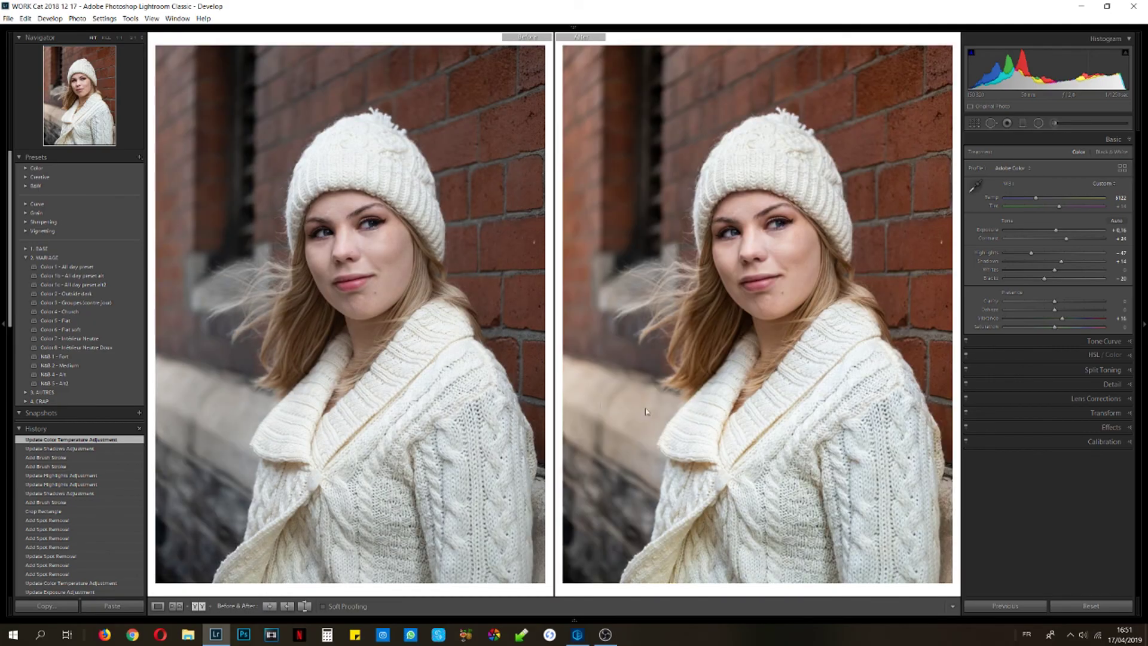